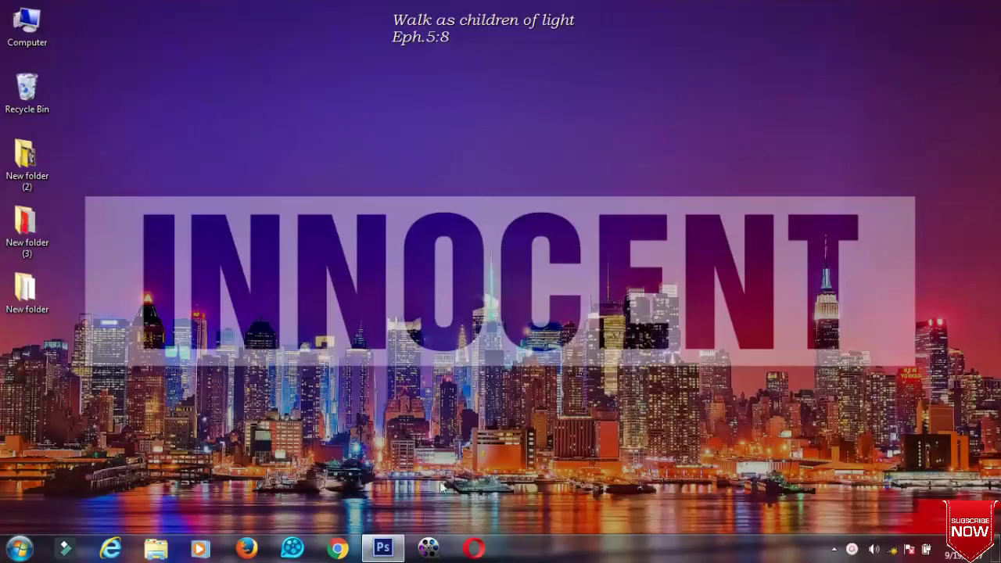
# Bring Photoshop to the front, showing the white canvas and three green colour swatches.
pyautogui.click(385, 548)
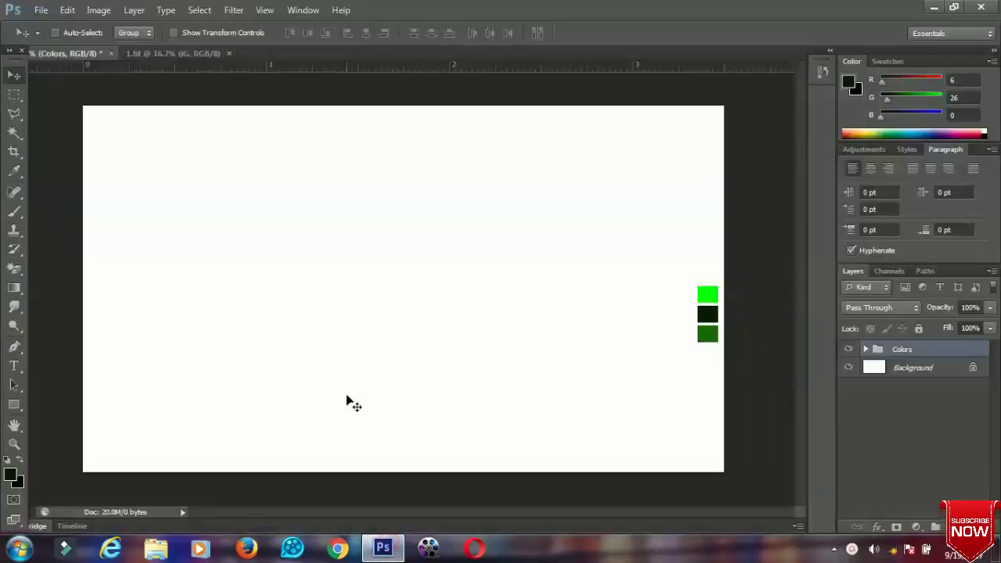
pyautogui.click(40, 11)
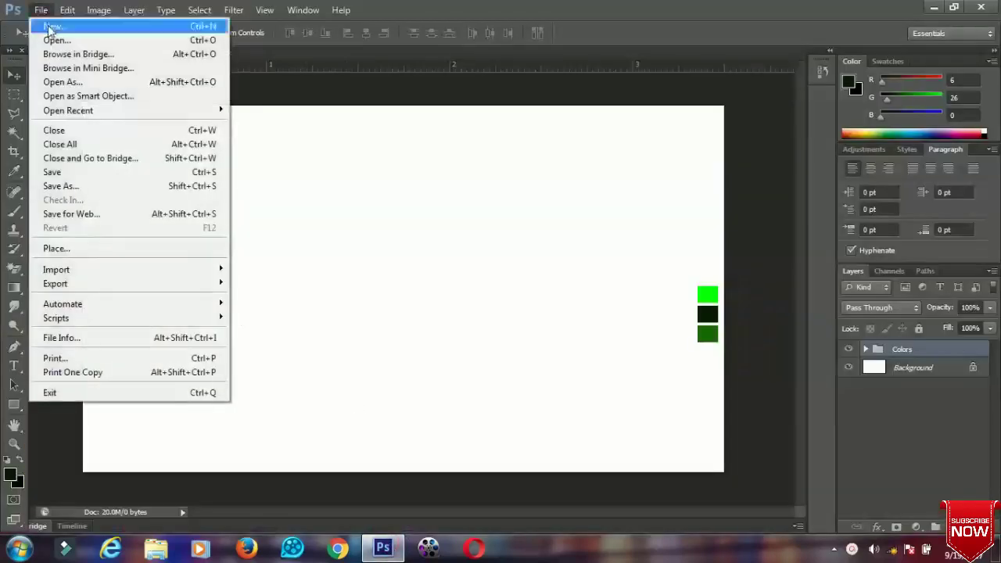
pyautogui.click(113, 25)
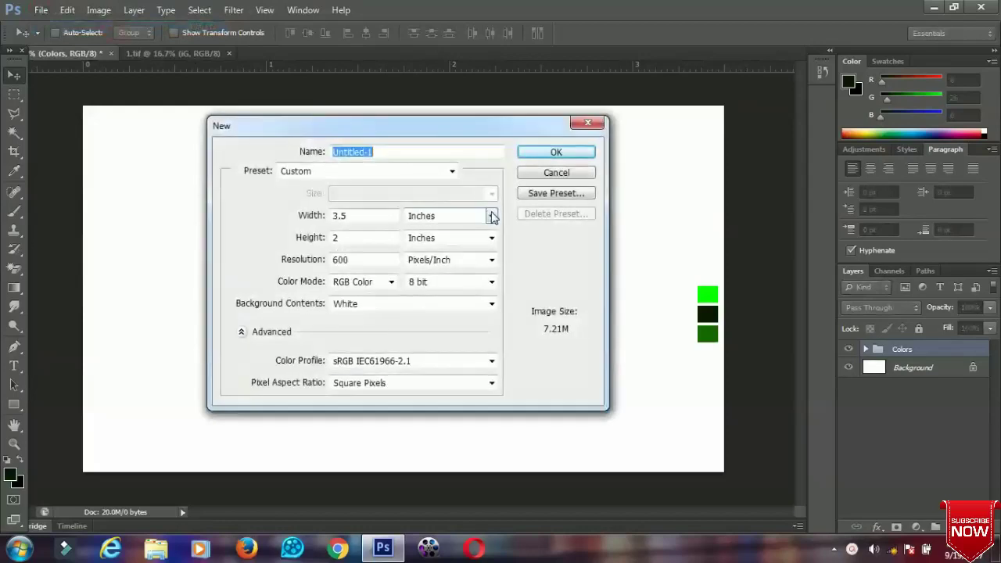
pyautogui.click(378, 215)
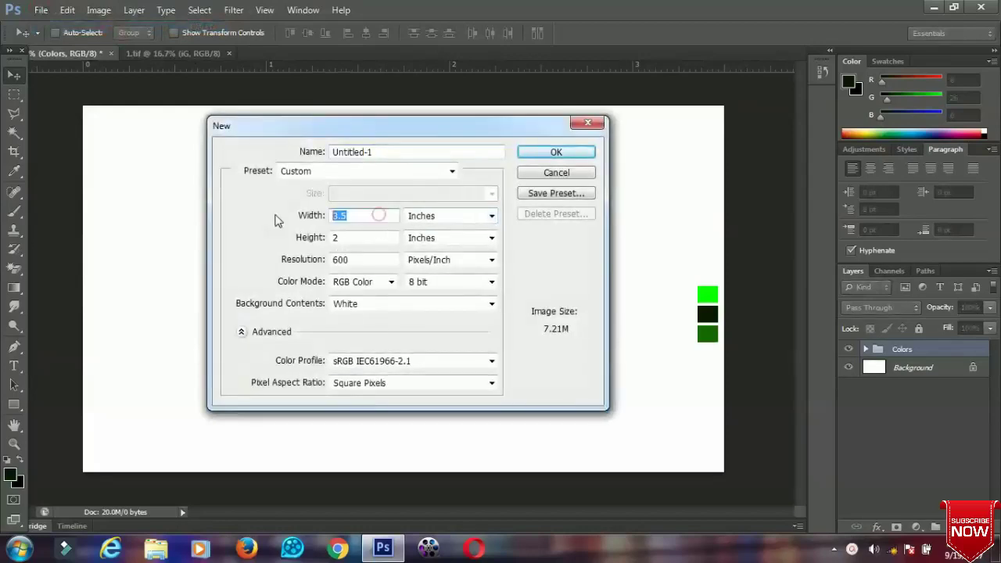
pyautogui.click(372, 238)
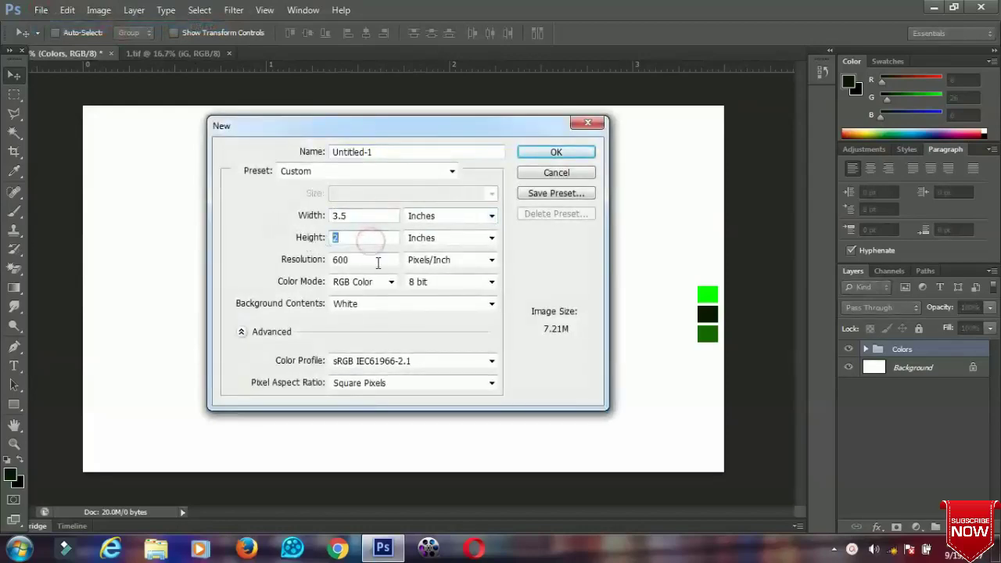
pyautogui.click(377, 263)
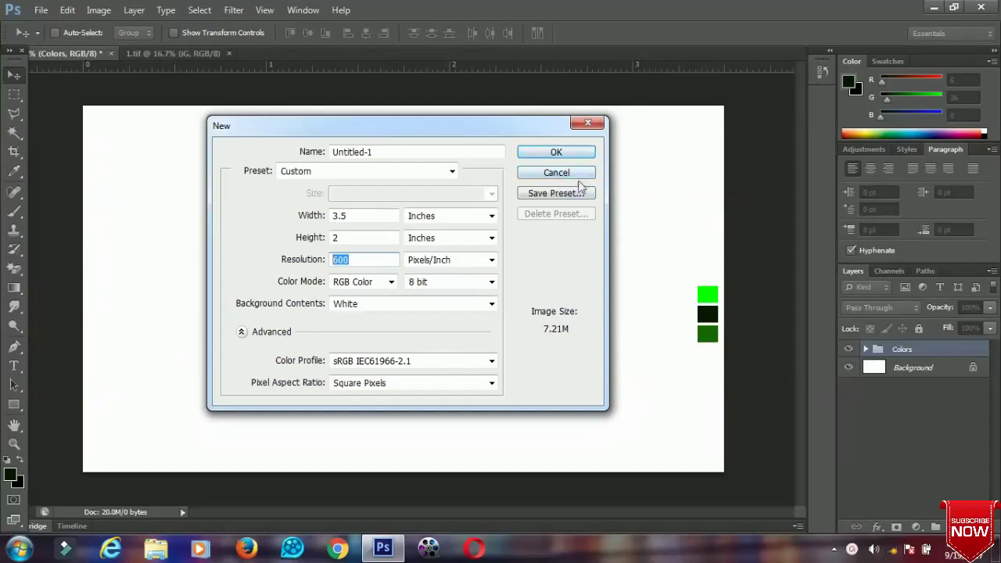
pyautogui.click(575, 175)
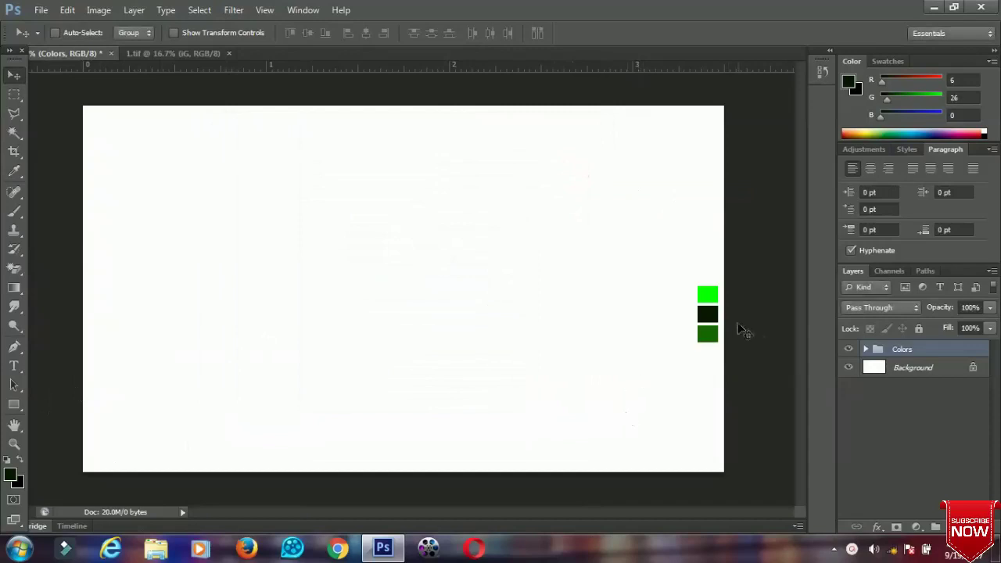
# Draw a bright green 1360 × 2144 px rectangle covering the card's left third.
pyautogui.click(14, 407)
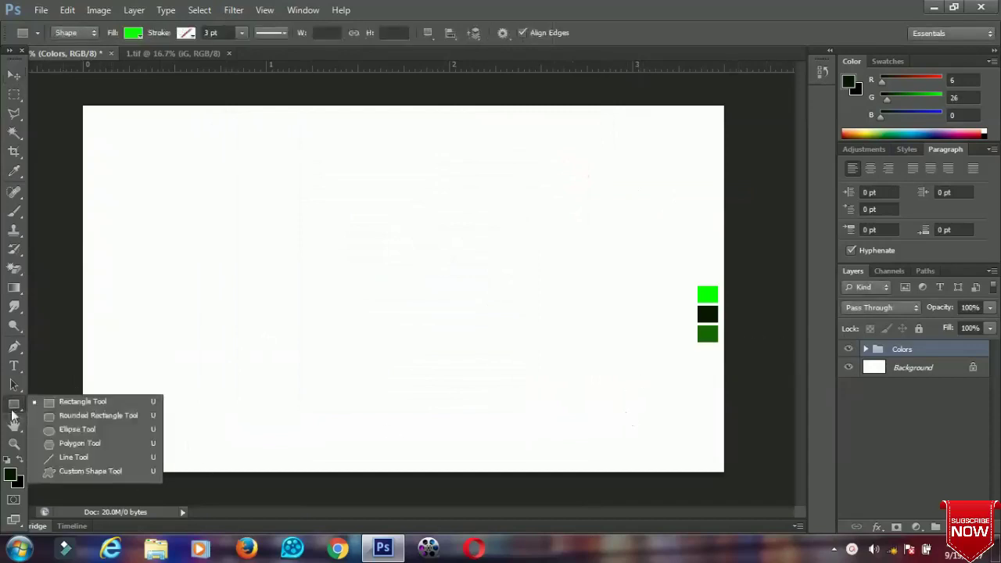
pyautogui.click(96, 400)
pyautogui.moveTo(61, 101); pyautogui.dragTo(309, 491)
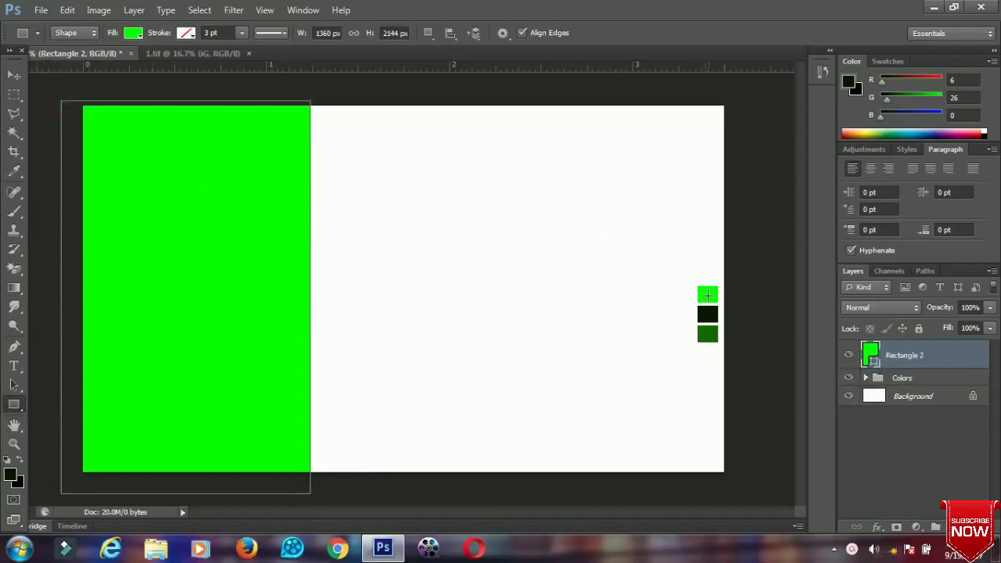
pyautogui.click(14, 75)
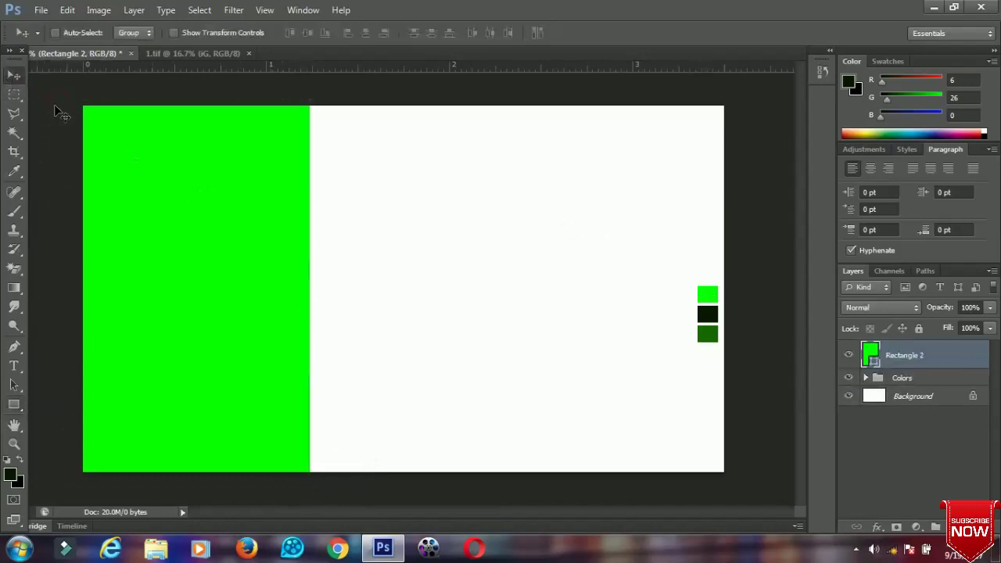
# Warp the green rectangle's right edge into a smooth S-curve and commit the transform.
pyautogui.hotkey('ctrl', 't')
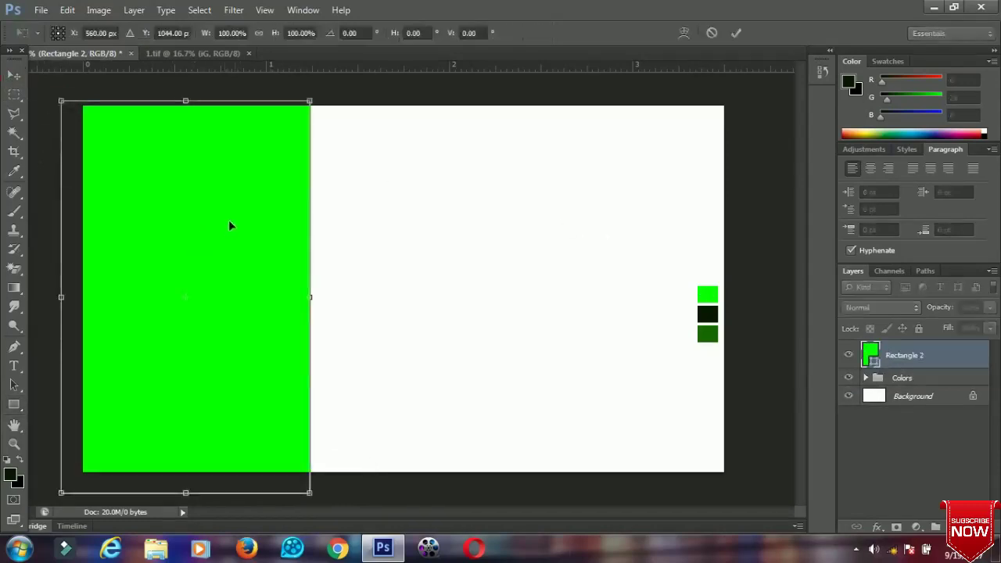
pyautogui.rightClick(278, 218)
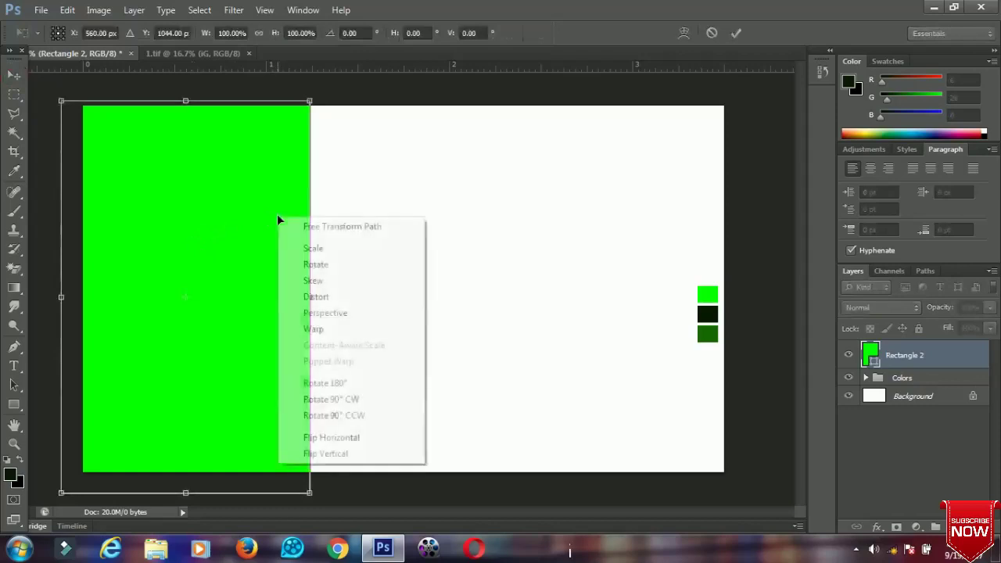
pyautogui.click(314, 329)
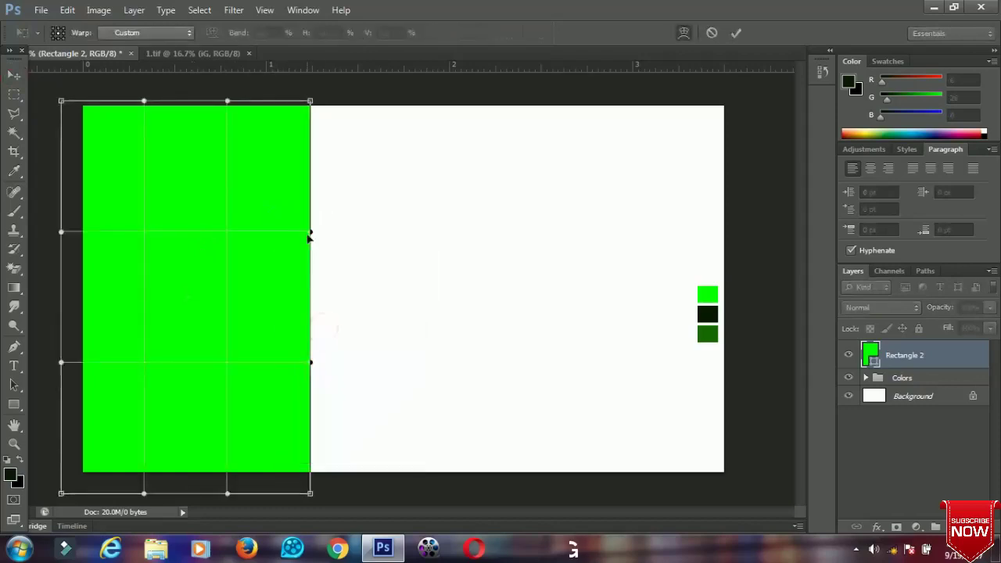
pyautogui.moveTo(312, 237); pyautogui.dragTo(208, 271)
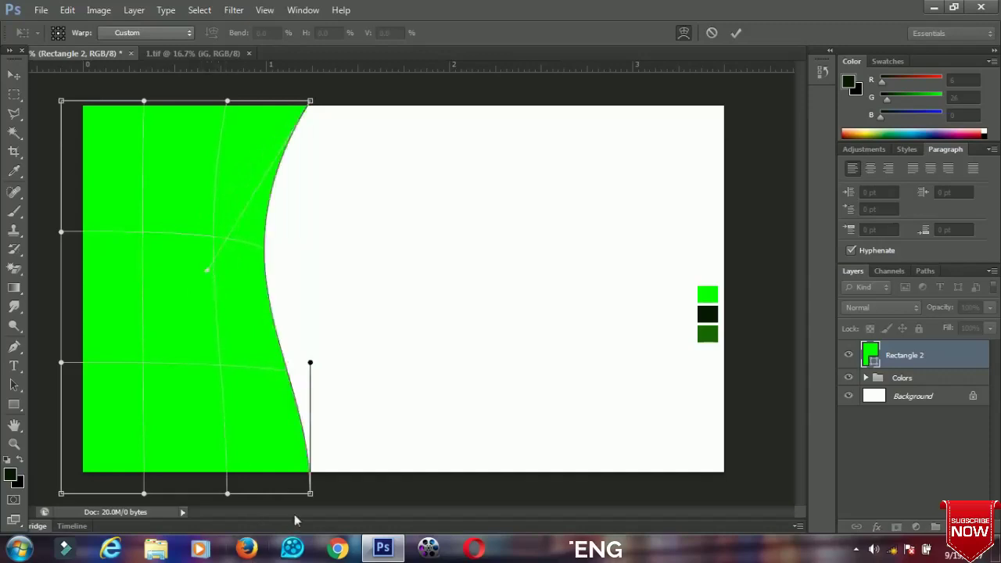
pyautogui.moveTo(309, 493); pyautogui.dragTo(267, 494)
pyautogui.moveTo(205, 273); pyautogui.dragTo(222, 264)
pyautogui.moveTo(265, 499); pyautogui.dragTo(290, 487)
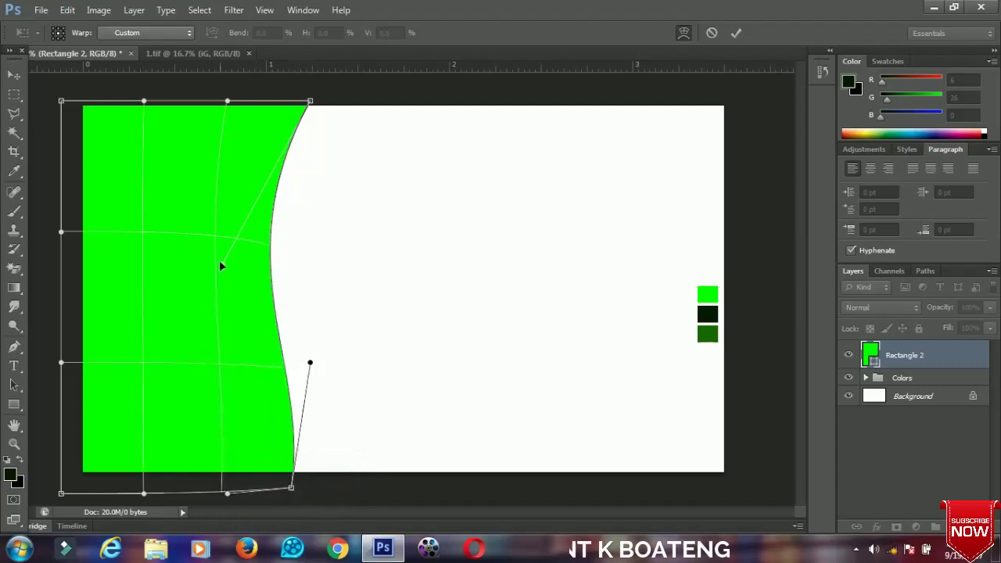
pyautogui.moveTo(220, 266); pyautogui.dragTo(206, 259)
pyautogui.moveTo(312, 105); pyautogui.dragTo(325, 95)
pyautogui.moveTo(227, 494); pyautogui.dragTo(220, 482)
pyautogui.press('Return')
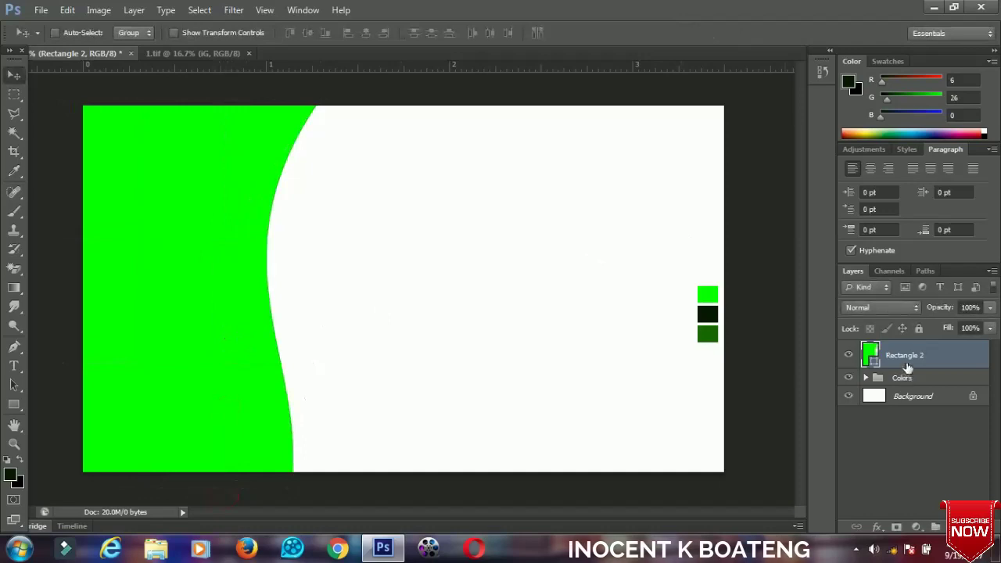
# Duplicate the curved shape and recolour the original Rectangle 2 dark green #061a00.
pyautogui.hotkey('ctrl', 'j')
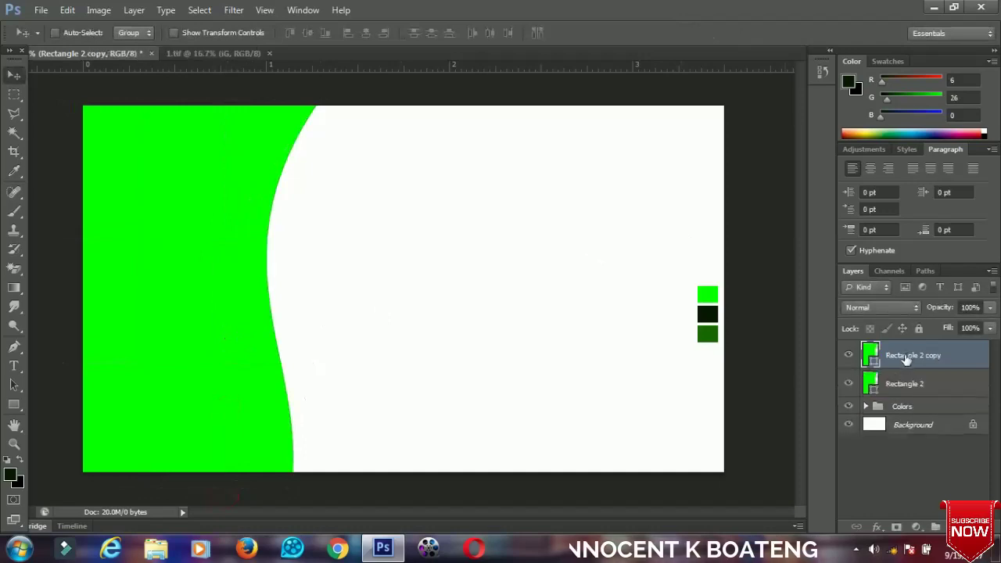
pyautogui.click(898, 384)
pyautogui.doubleClick(871, 391)
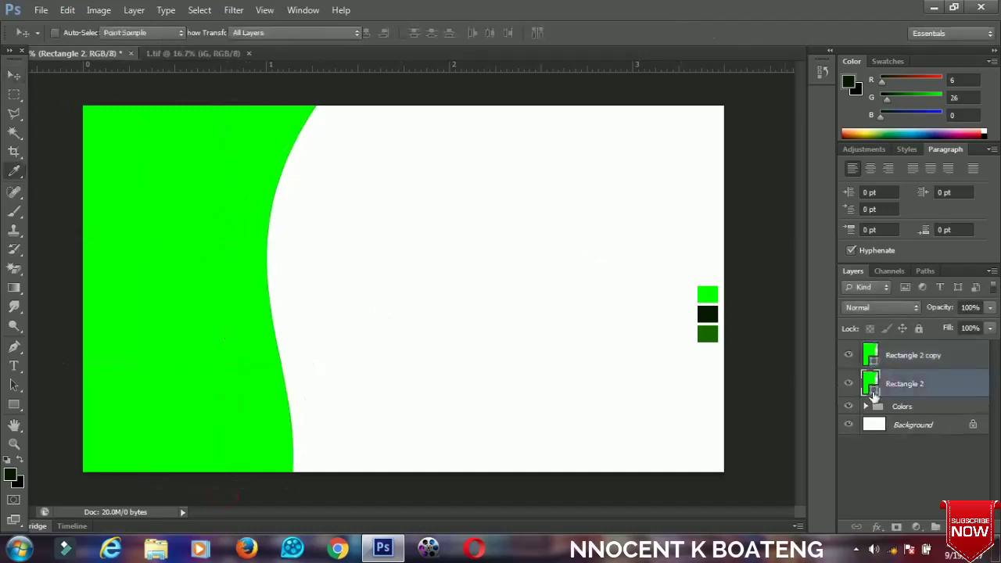
pyautogui.click(708, 313)
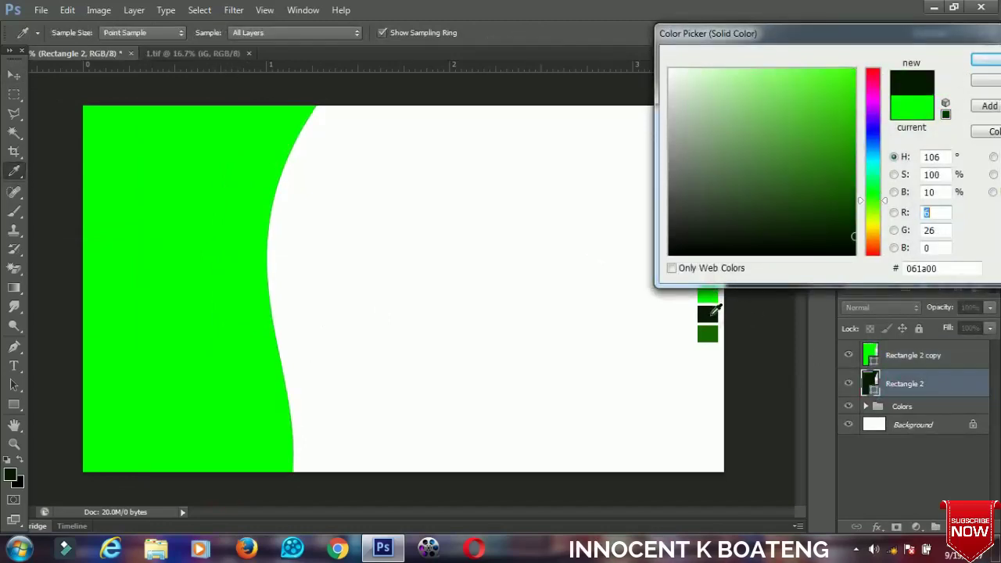
pyautogui.click(988, 66)
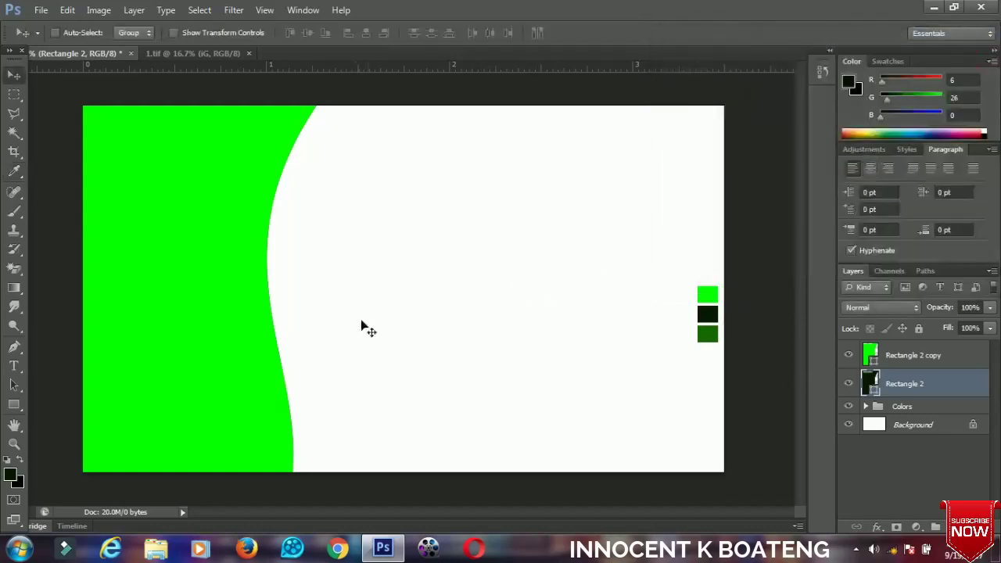
# Rotate the dark green shape about 6.6° so it peeks out along the curve.
pyautogui.hotkey('ctrl', 't')
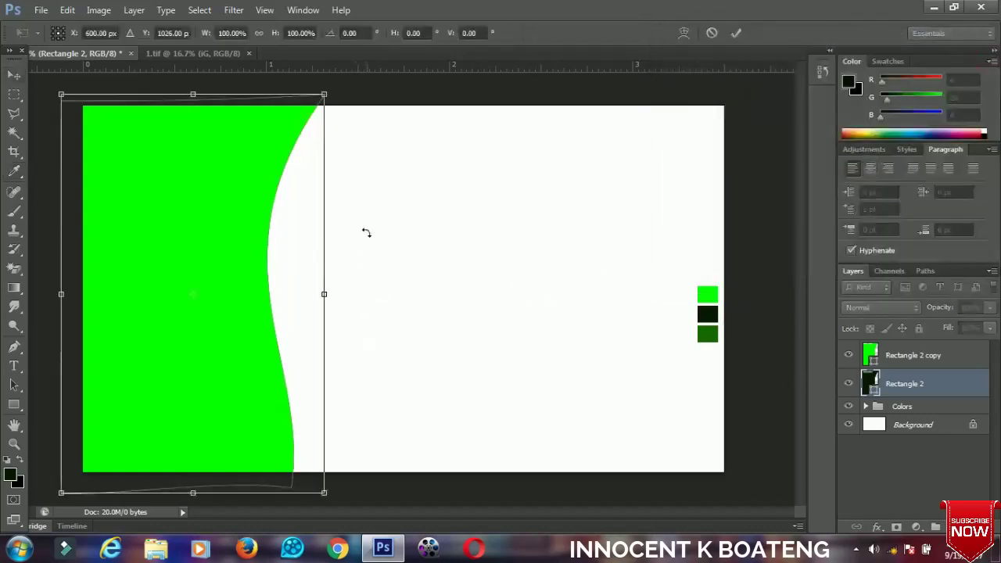
pyautogui.moveTo(386, 168); pyautogui.dragTo(407, 165)
pyautogui.moveTo(326, 203); pyautogui.dragTo(326, 193)
pyautogui.moveTo(393, 188); pyautogui.dragTo(398, 194)
pyautogui.doubleClick(300, 213)
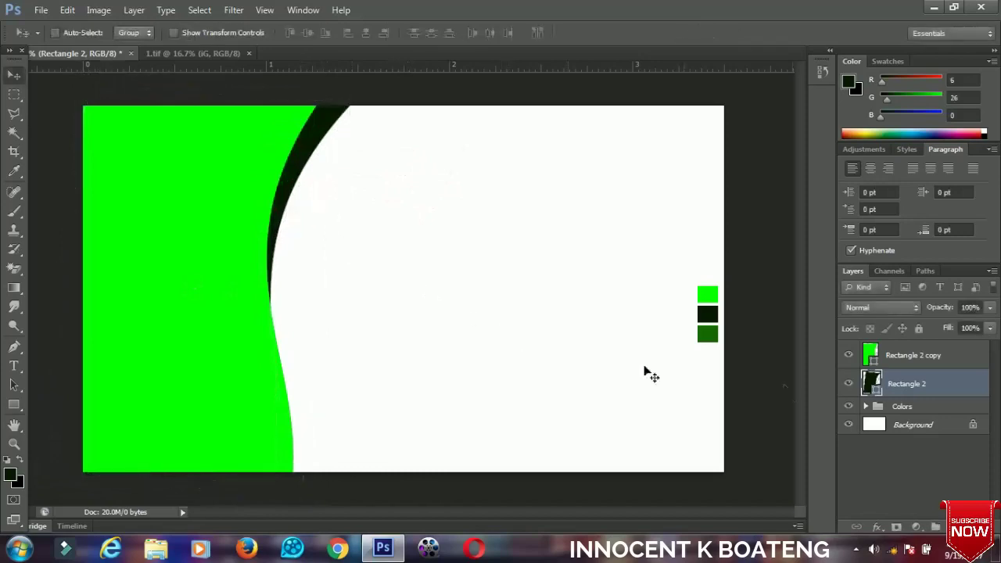
# Duplicate the shape again and fill Rectangle 2 with medium green #166800.
pyautogui.hotkey('ctrl', 'j')
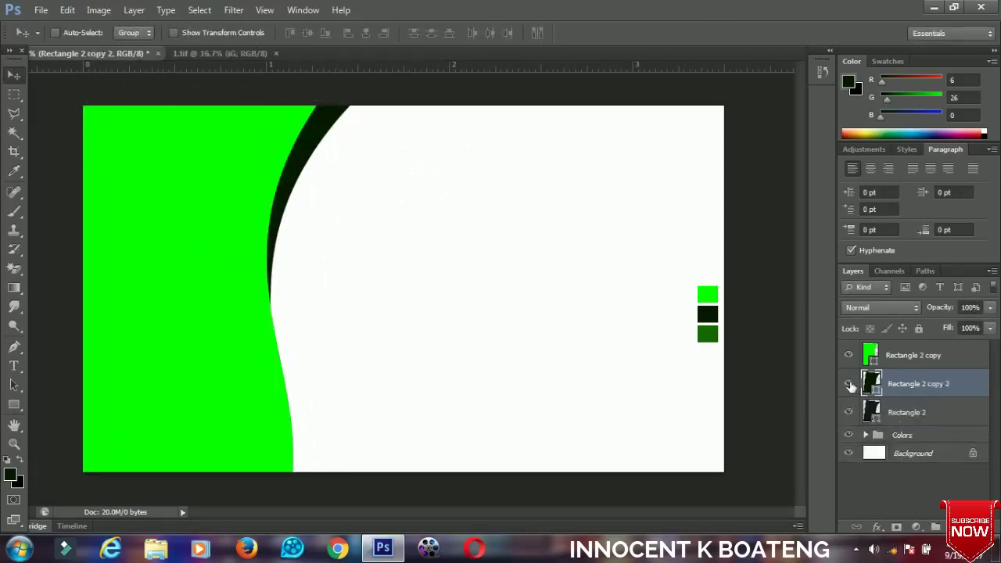
pyautogui.doubleClick(872, 413)
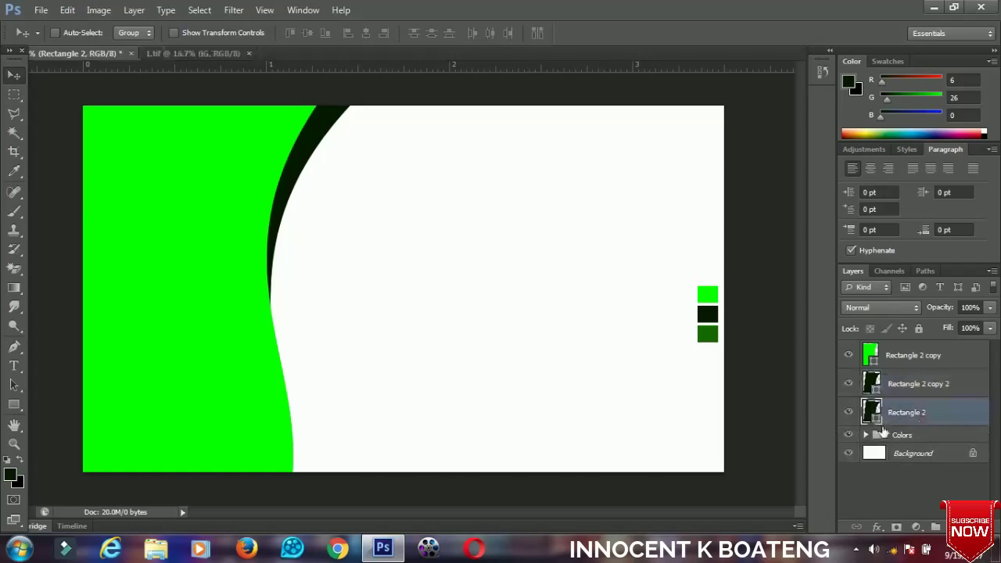
pyautogui.click(706, 337)
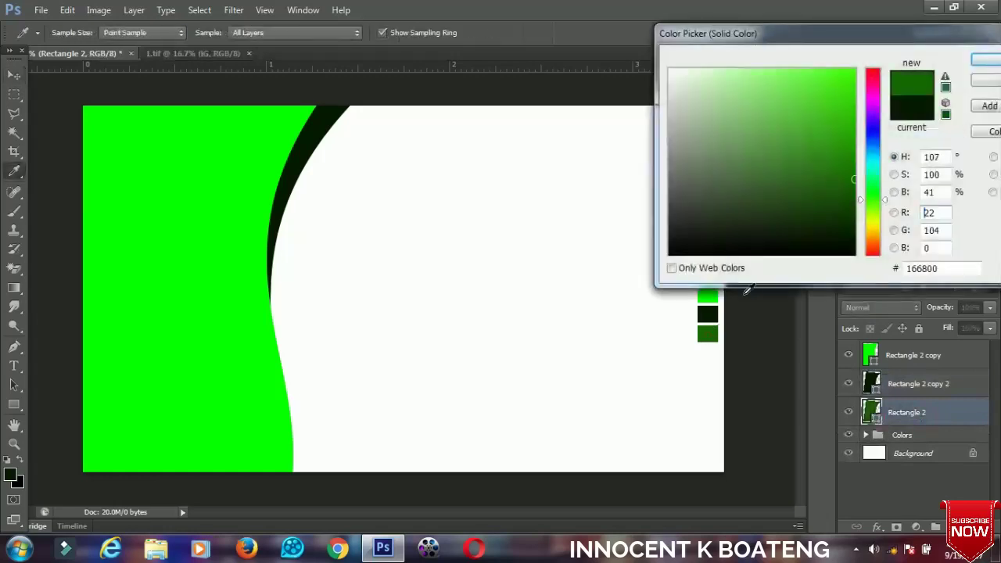
pyautogui.click(986, 60)
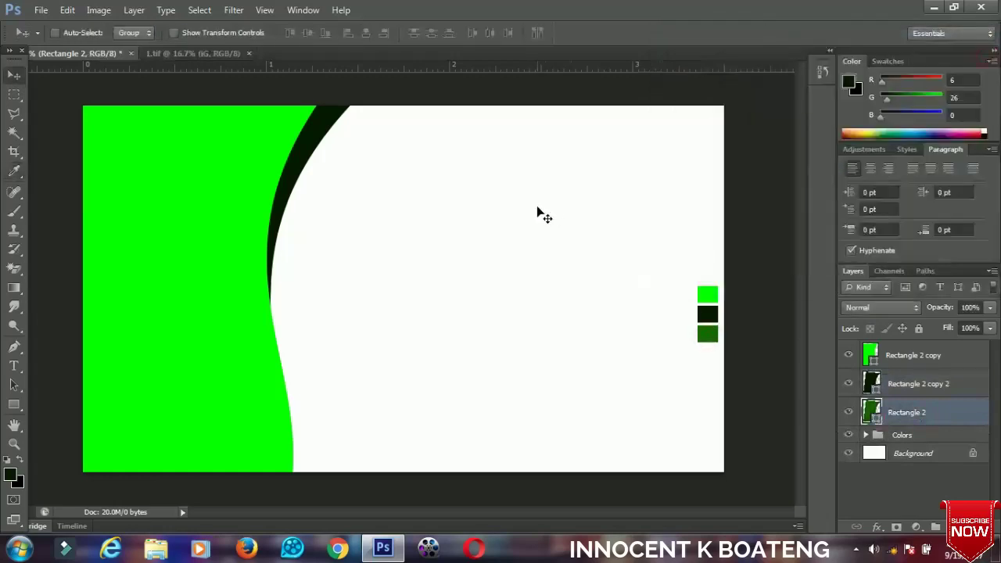
# Rotate the medium green shape to -12.74°, shift it down-right, and stack it above Rectangle 2 copy 2.
pyautogui.hotkey('ctrl', 't')
pyautogui.moveTo(523, 285); pyautogui.dragTo(523, 213)
pyautogui.moveTo(347, 369); pyautogui.dragTo(353, 388)
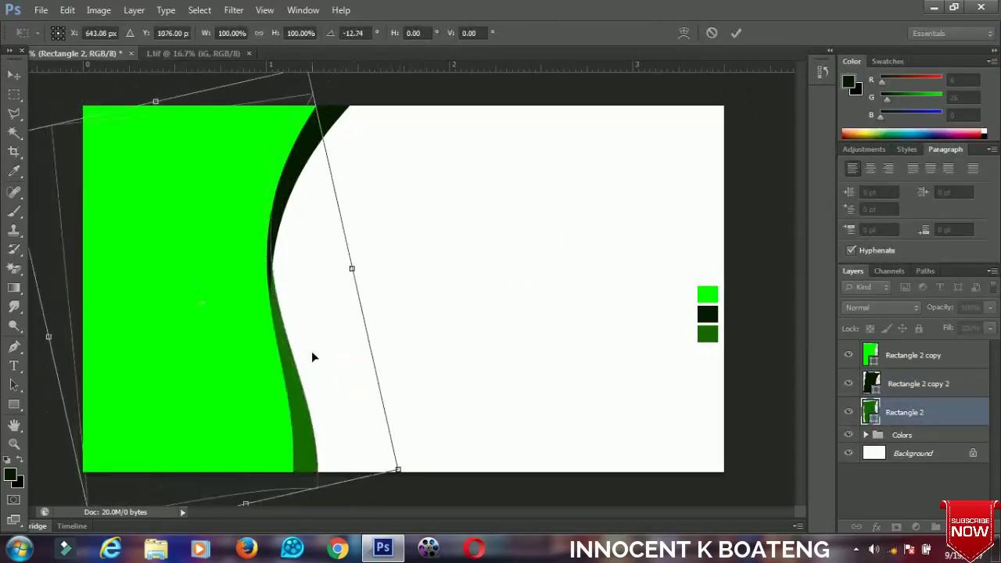
pyautogui.press('Return')
pyautogui.moveTo(900, 419); pyautogui.dragTo(892, 380)
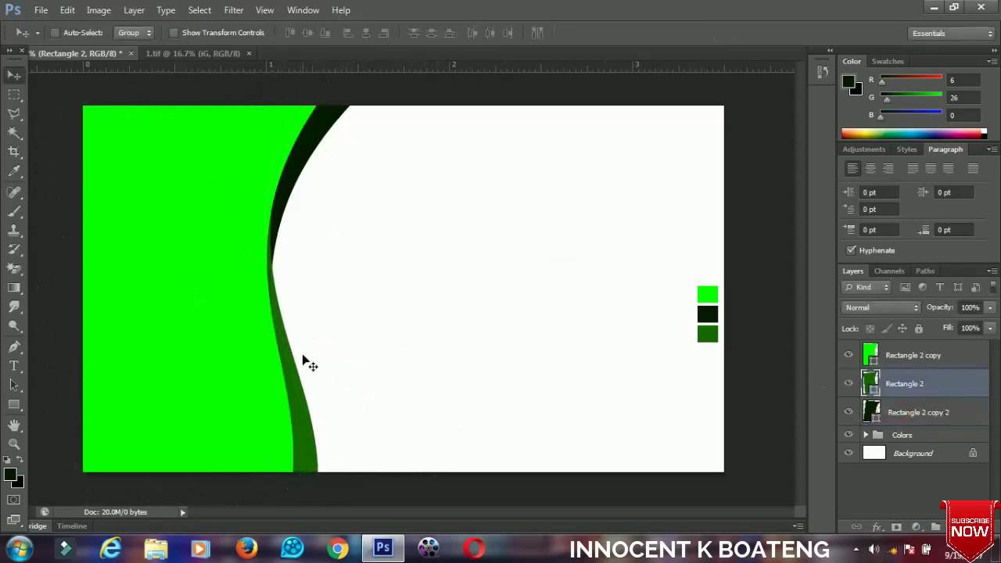
# Draw a 1364 × 180 px rounded bar with 50 px radius right of the curve, filled #061a00.
pyautogui.click(912, 359)
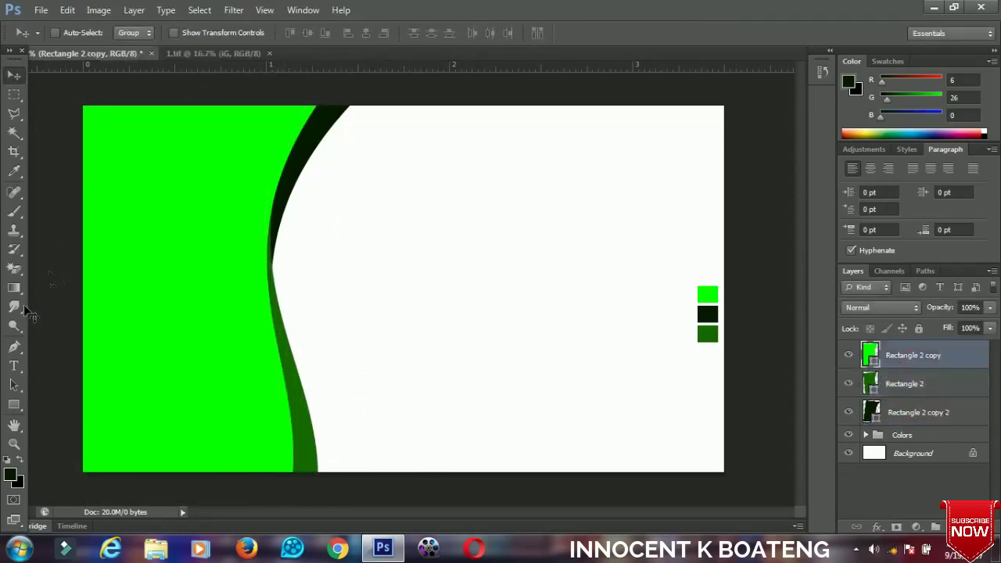
pyautogui.click(18, 410)
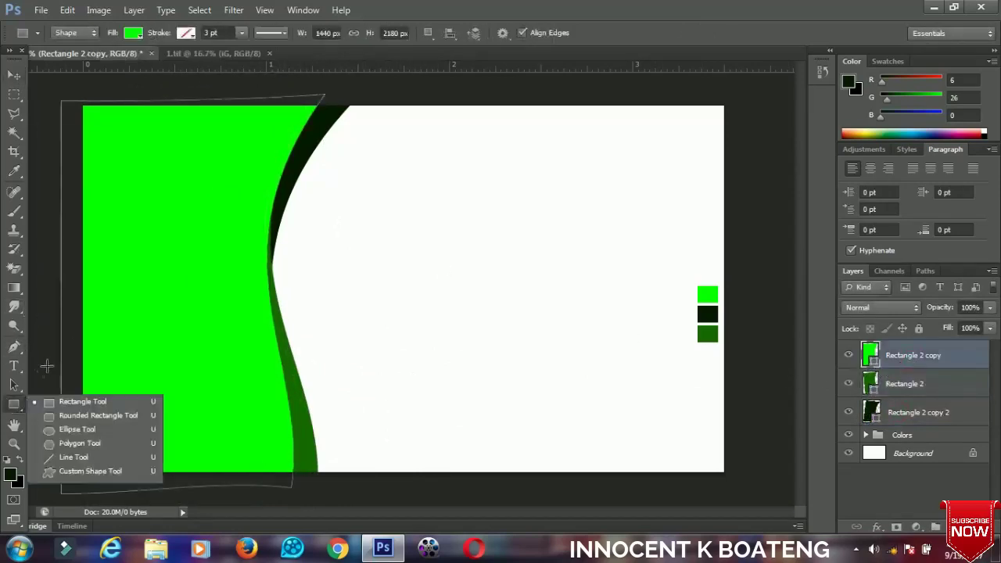
pyautogui.click(74, 417)
pyautogui.moveTo(308, 225); pyautogui.dragTo(558, 257)
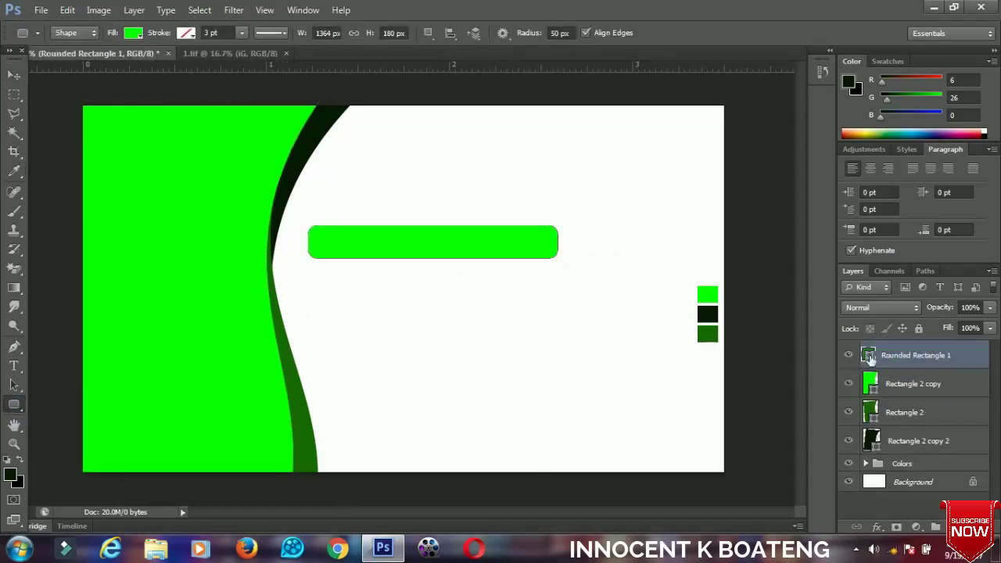
pyautogui.doubleClick(869, 357)
pyautogui.click(706, 314)
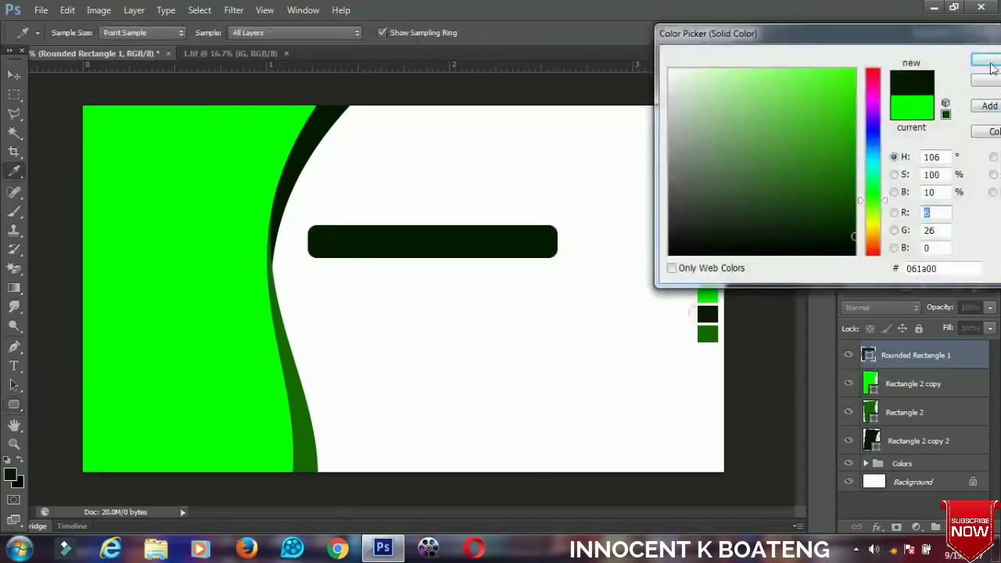
pyautogui.click(985, 60)
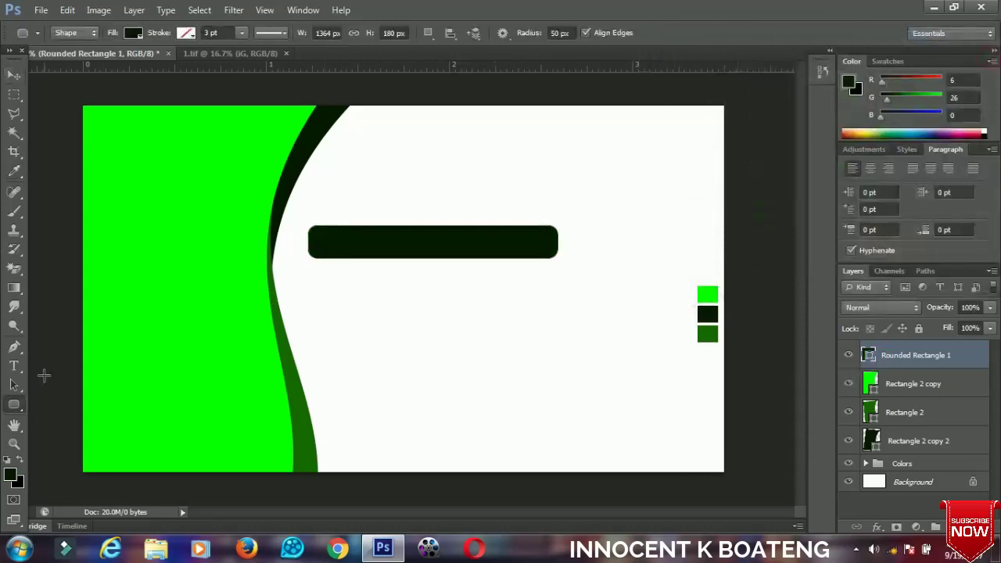
pyautogui.rightClick(15, 408)
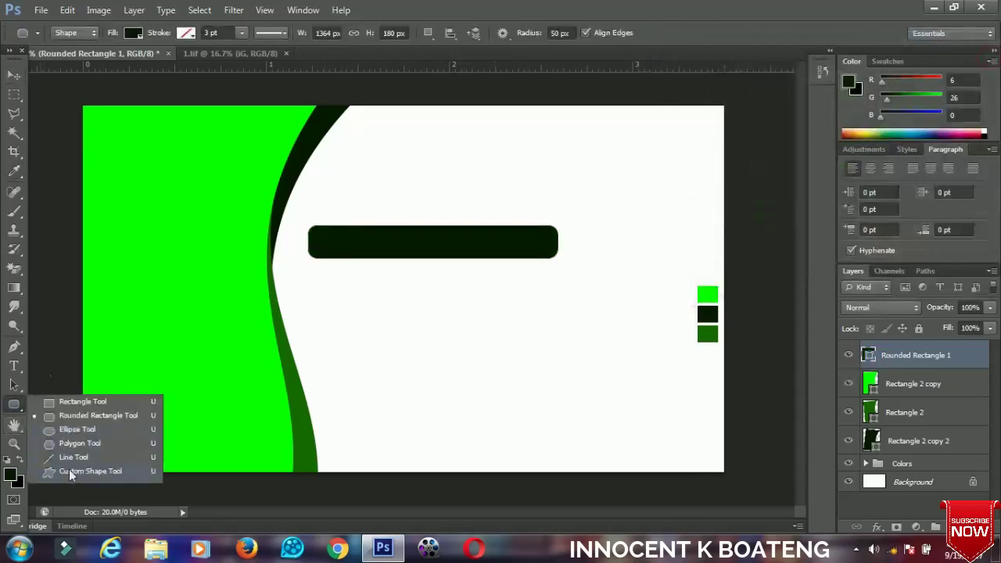
# Draw a speech-bubble custom shape (Shape 1) and place it under the bar's left end.
pyautogui.click(68, 471)
pyautogui.click(567, 34)
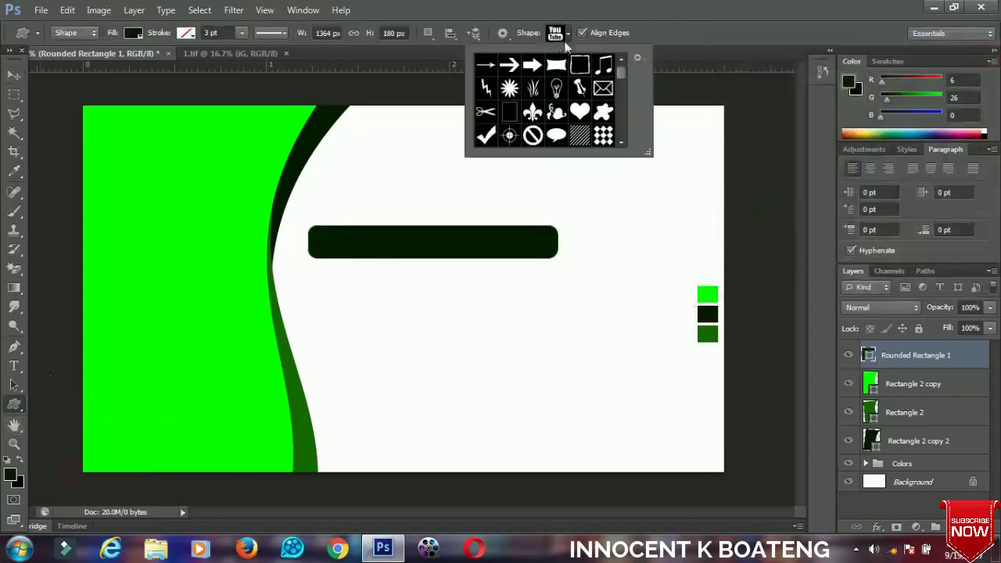
pyautogui.scroll(-4, 565, 102)
pyautogui.scroll(1, 584, 107)
pyautogui.click(556, 77)
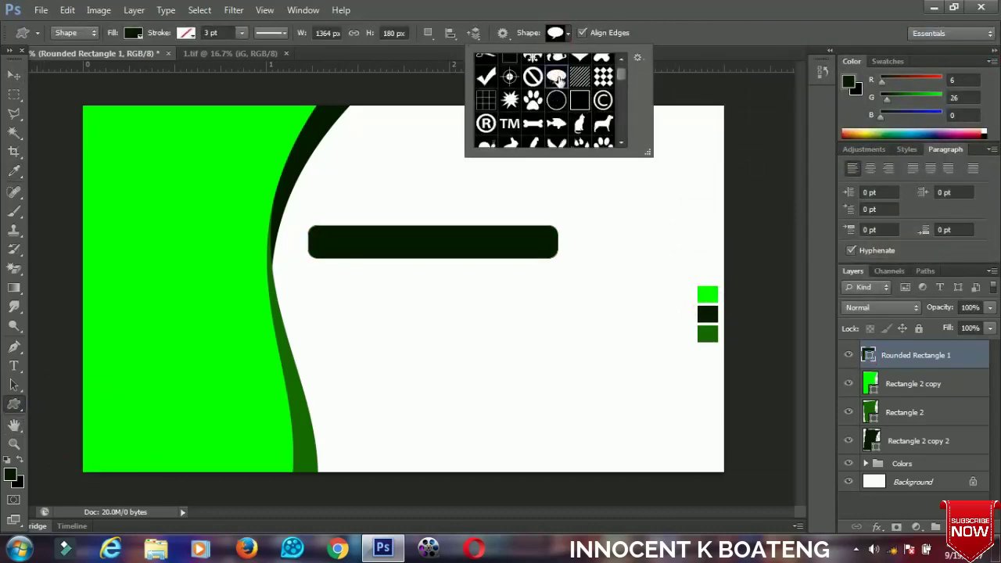
pyautogui.moveTo(316, 242); pyautogui.dragTo(362, 284)
pyautogui.click(14, 74)
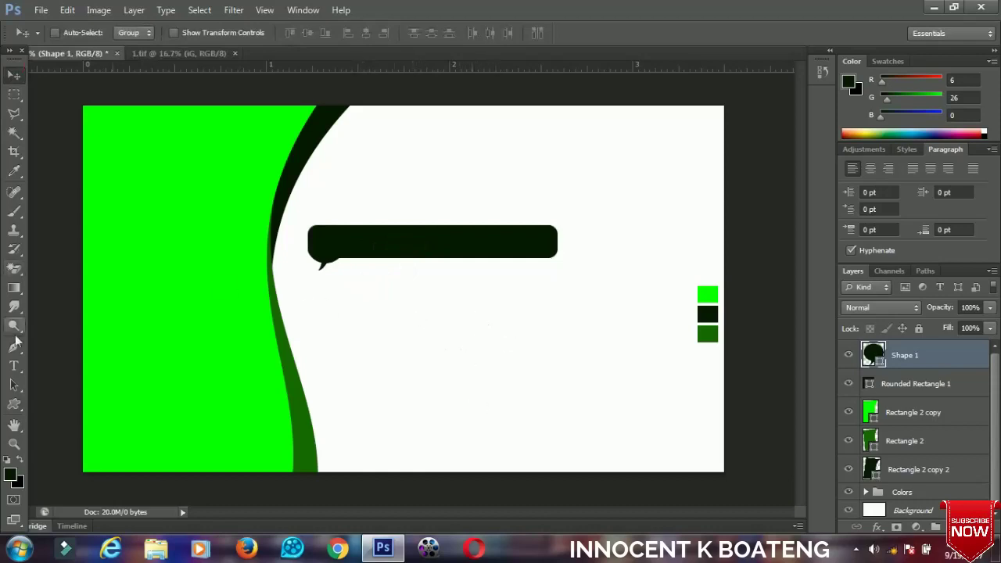
# Type the greeting "Hello, I'm Innocent Nice Meeting You" below the bubble.
pyautogui.click(13, 365)
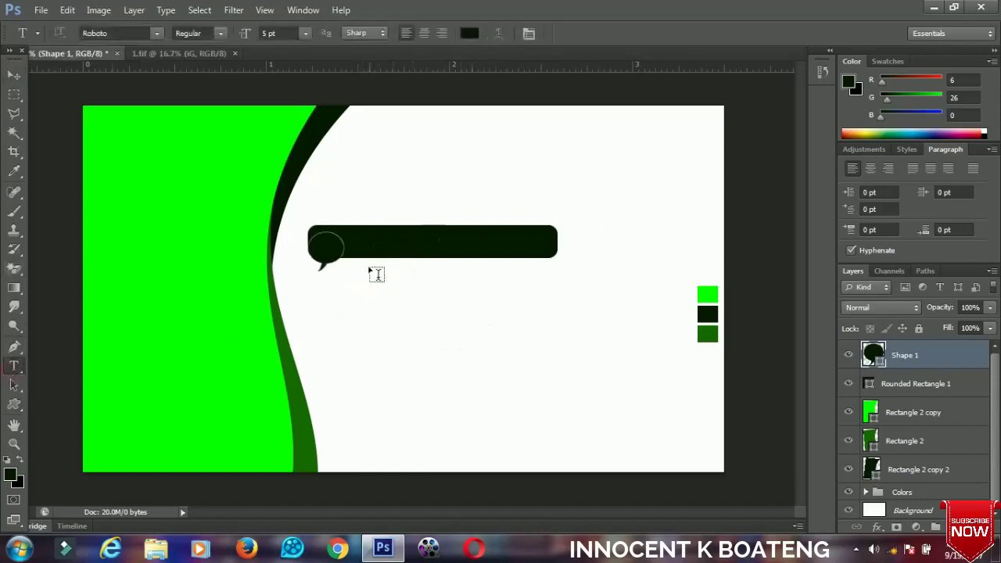
pyautogui.click(351, 294)
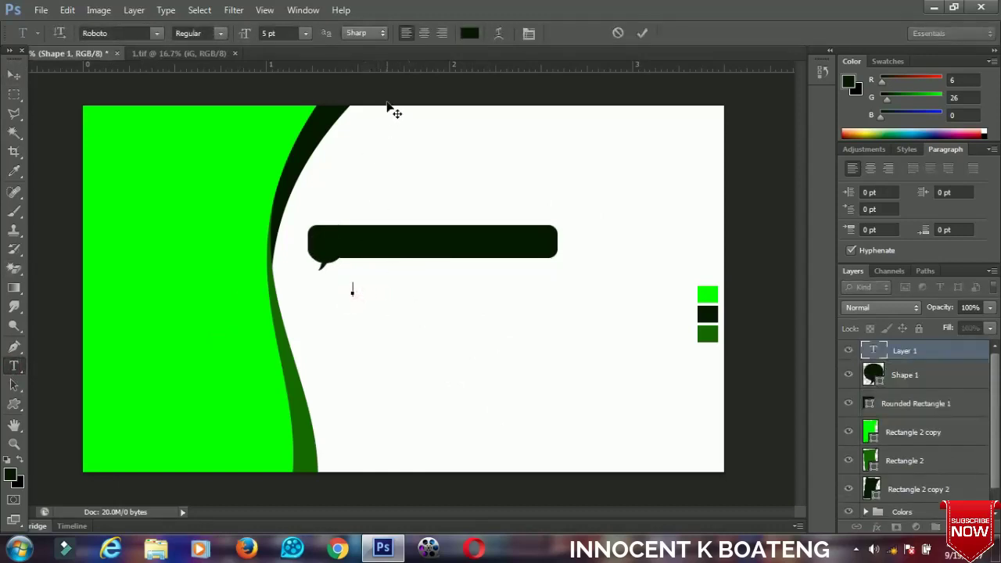
pyautogui.write("Hello, I'm Innocent Nice Meeting You")
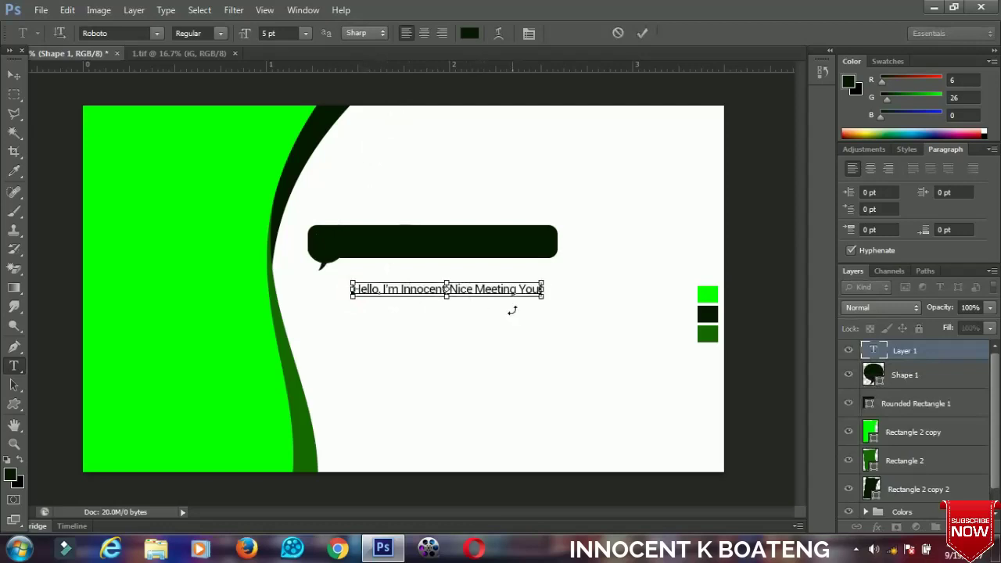
# Make the greeting white Roboto Black and move it into the speech bubble.
pyautogui.hotkey('ctrl', 'a')
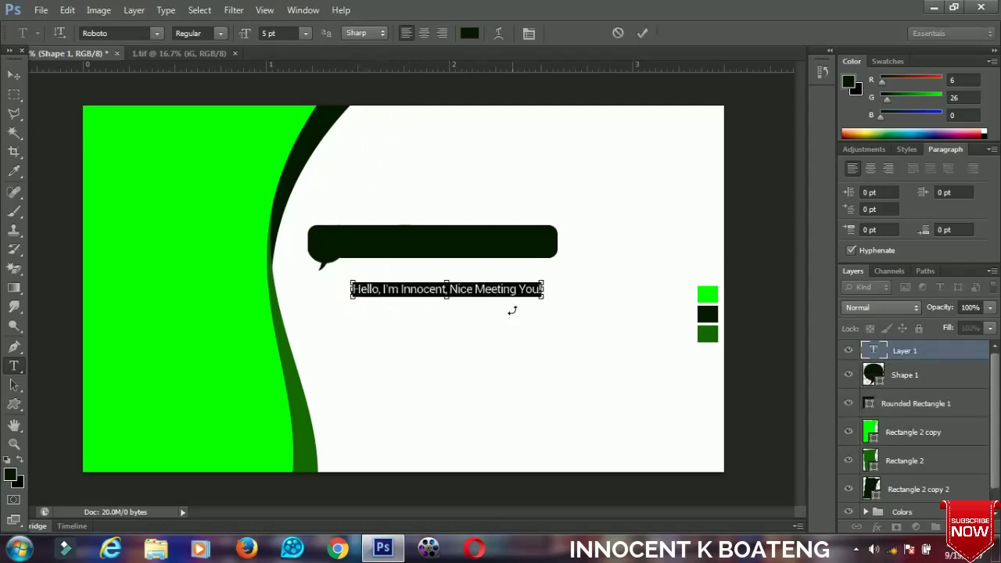
pyautogui.click(469, 33)
pyautogui.moveTo(680, 98); pyautogui.dragTo(669, 69)
pyautogui.click(996, 59)
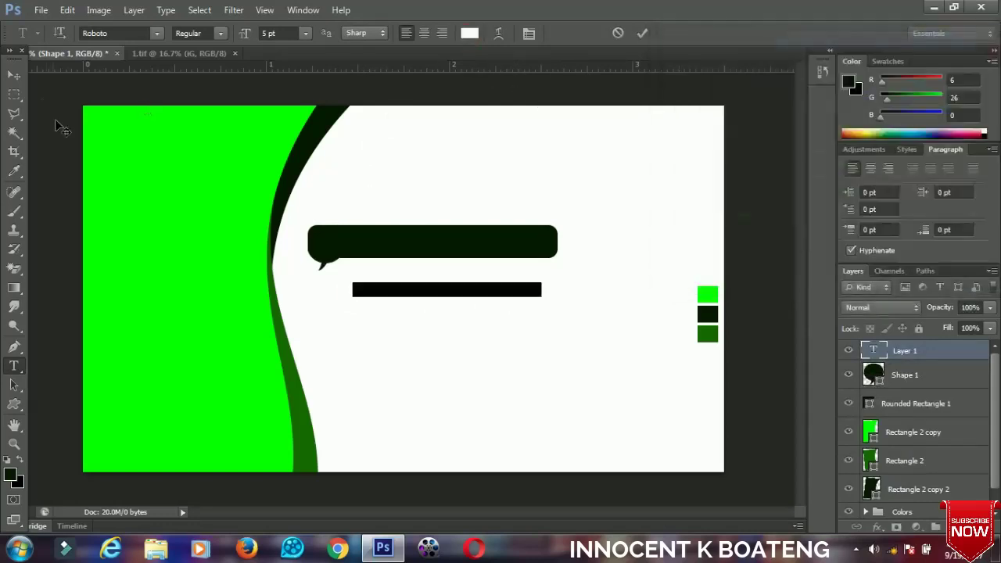
pyautogui.click(219, 32)
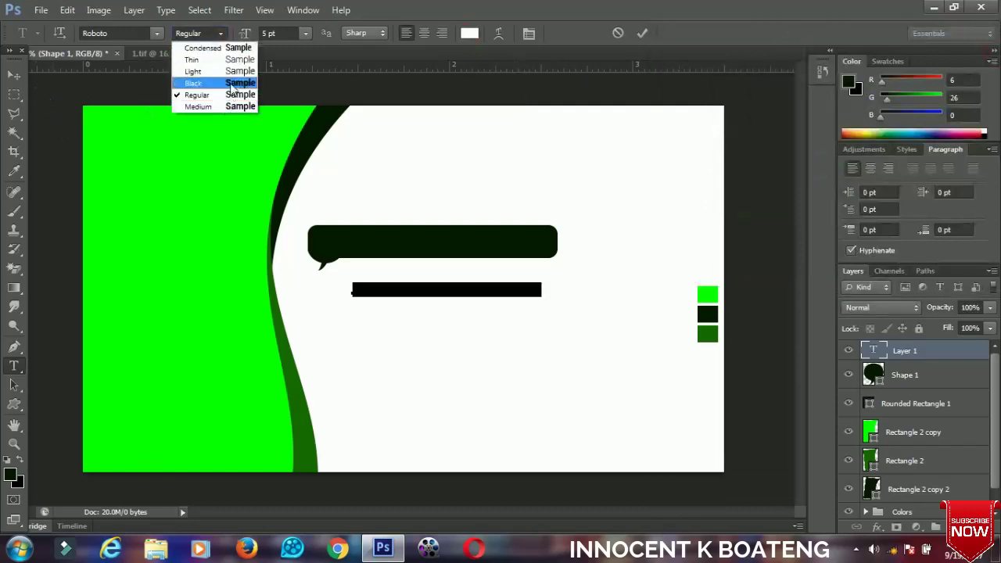
pyautogui.click(233, 85)
pyautogui.click(14, 75)
pyautogui.moveTo(417, 269); pyautogui.dragTo(410, 242)
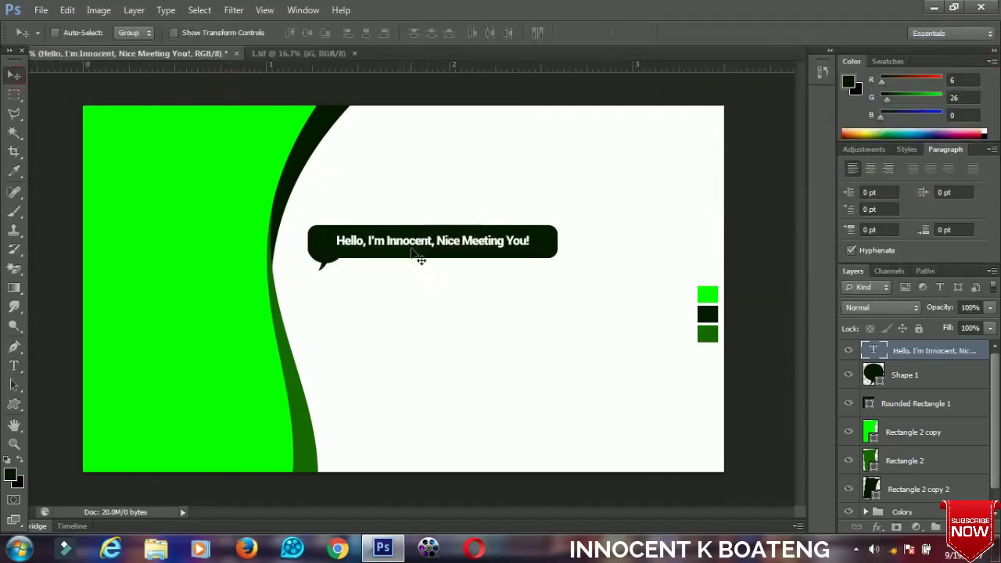
# Scale up the greeting text to fill the bubble.
pyautogui.hotkey('ctrl', 't')
pyautogui.moveTo(528, 250); pyautogui.dragTo(552, 268)
pyautogui.press('Return')
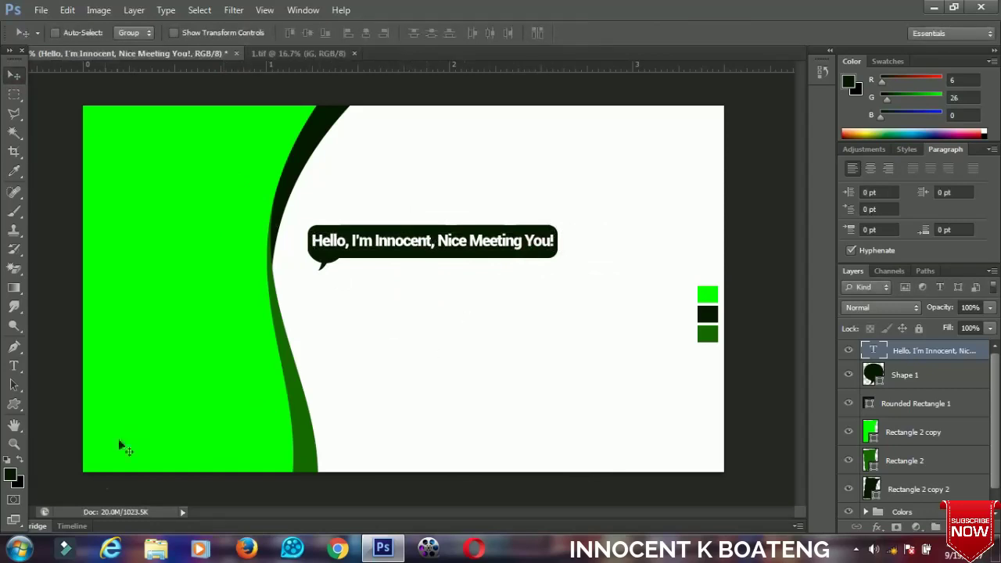
# Add vertical guides at about 1.750 in and 1.911 in from the left ruler.
pyautogui.click(7, 52)
pyautogui.moveTo(3, 409); pyautogui.dragTo(401, 420)
pyautogui.moveTo(4, 422); pyautogui.dragTo(449, 450)
pyautogui.moveTo(454, 454); pyautogui.dragTo(432, 453)
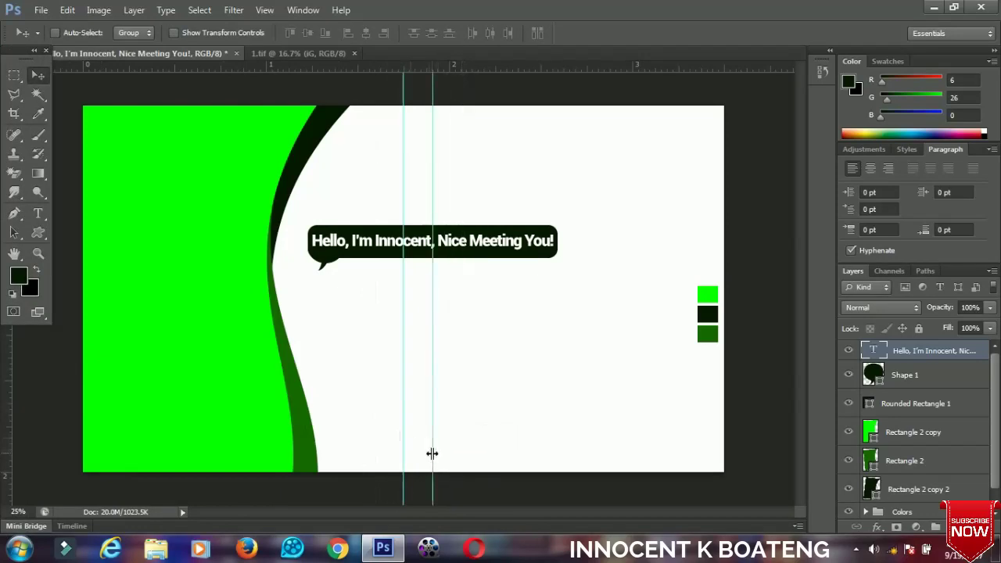
pyautogui.click(34, 54)
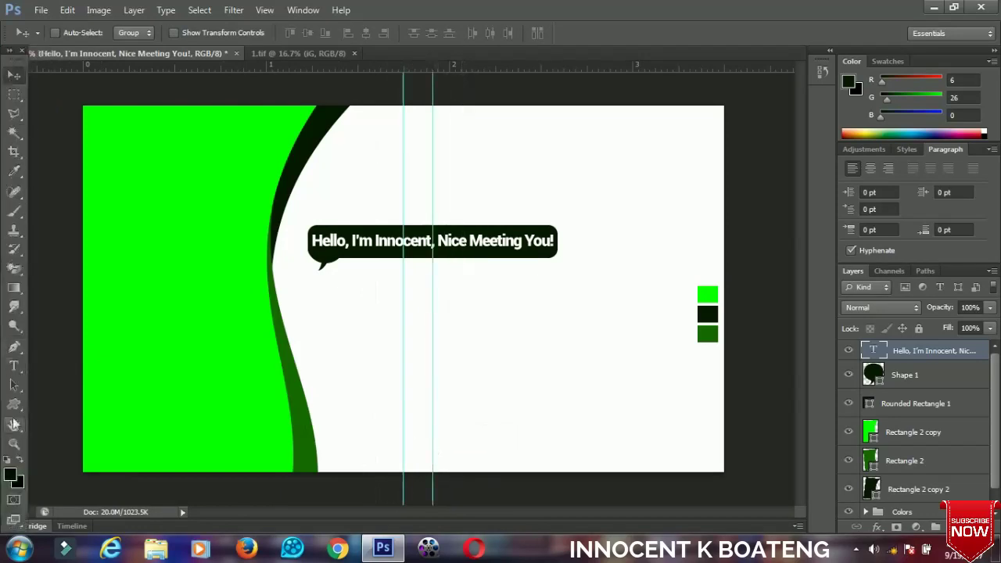
pyautogui.click(14, 403)
# Draw a phone custom shape (Shape 2) between the guides and fill it dark green.
pyautogui.click(107, 472)
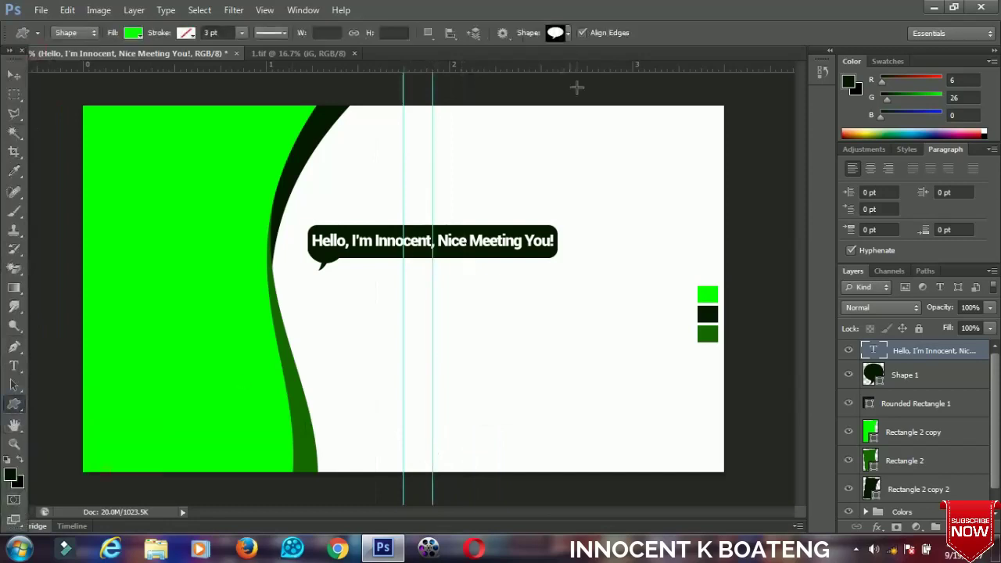
pyautogui.click(568, 33)
pyautogui.scroll(-10, 546, 114)
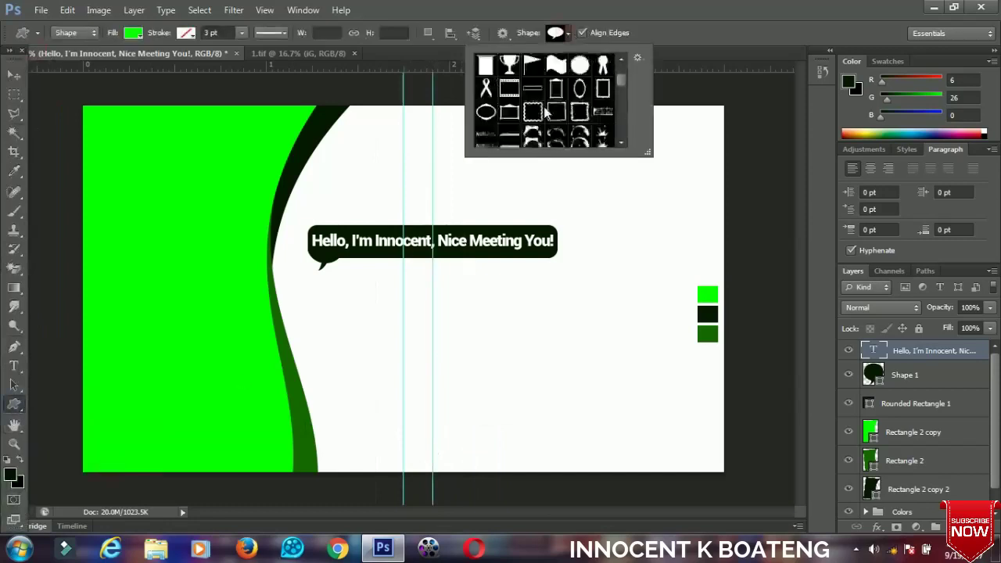
pyautogui.scroll(-12, 545, 113)
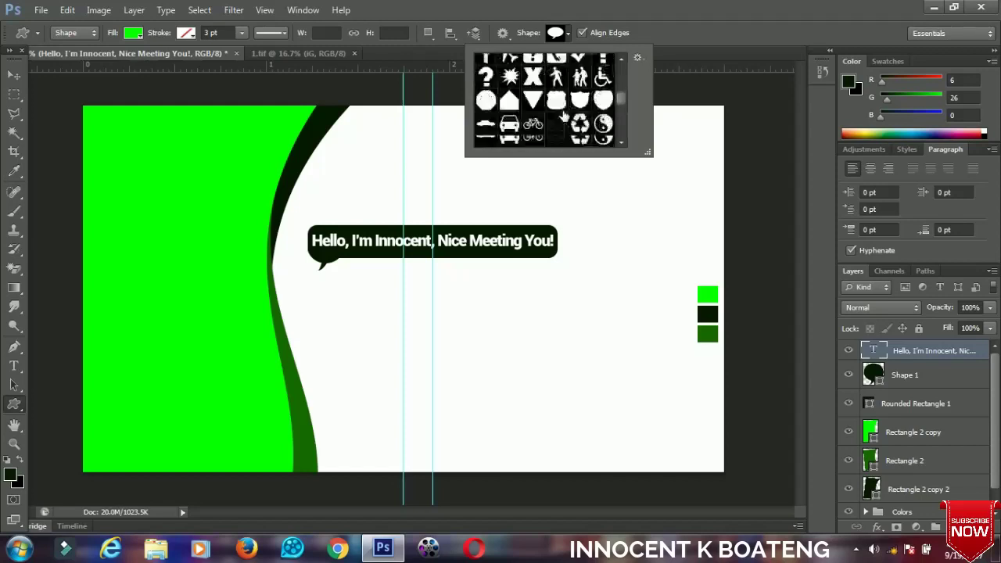
pyautogui.scroll(-10, 570, 115)
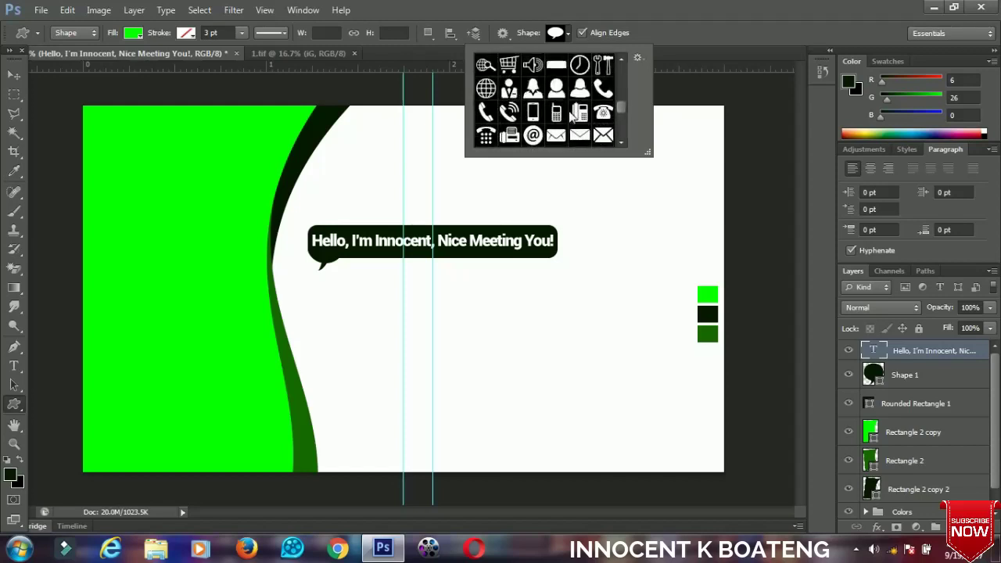
pyautogui.click(603, 113)
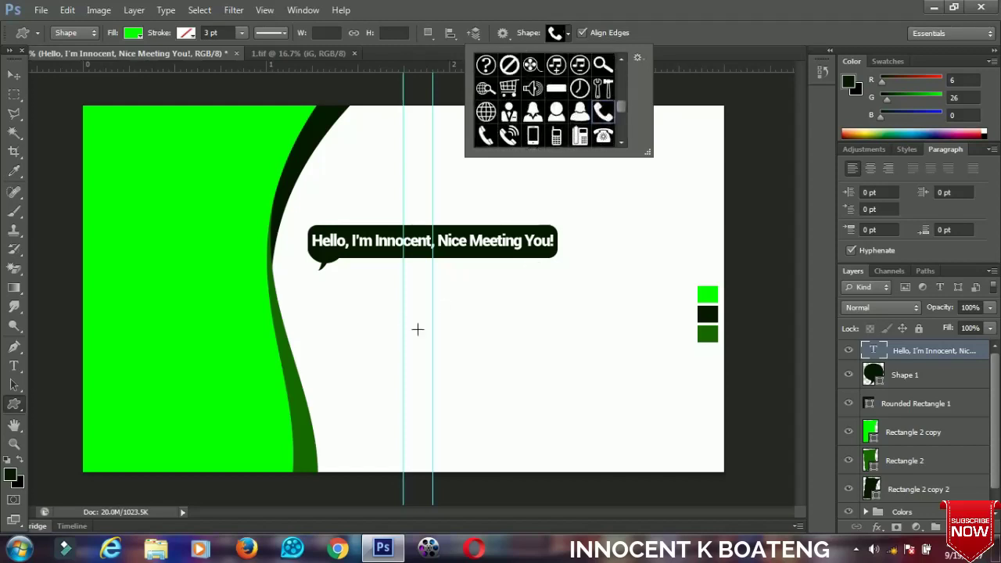
pyautogui.click(408, 307)
pyautogui.moveTo(409, 308); pyautogui.dragTo(437, 337)
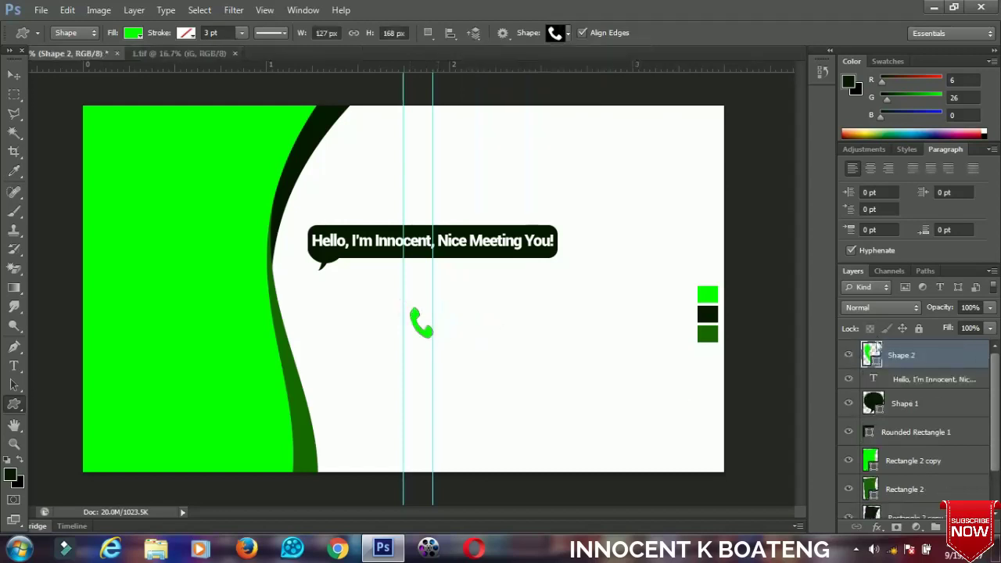
pyautogui.doubleClick(874, 357)
pyautogui.click(707, 314)
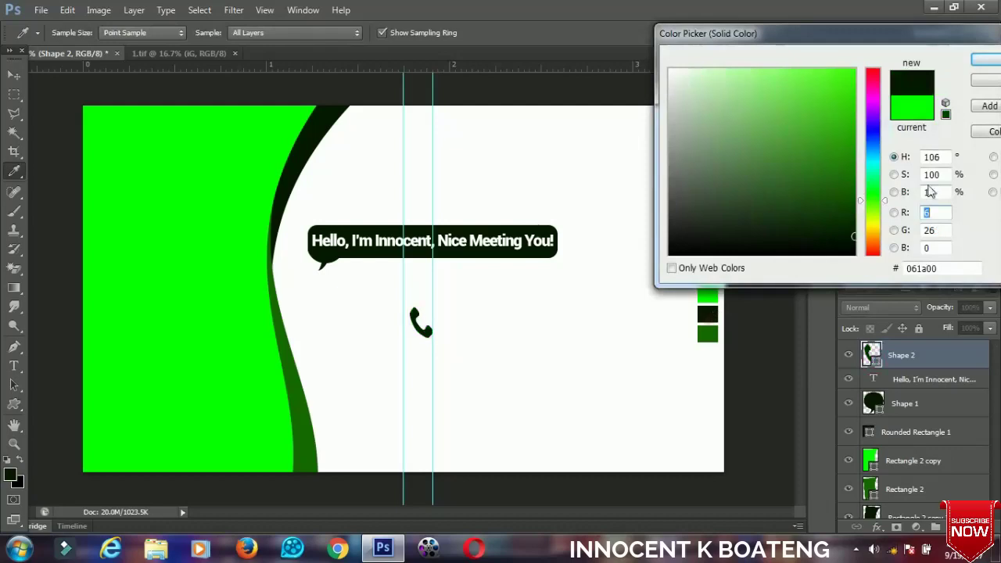
pyautogui.click(978, 60)
# Tilt the phone icon slightly, correcting the rotation in a second transform.
pyautogui.click(13, 77)
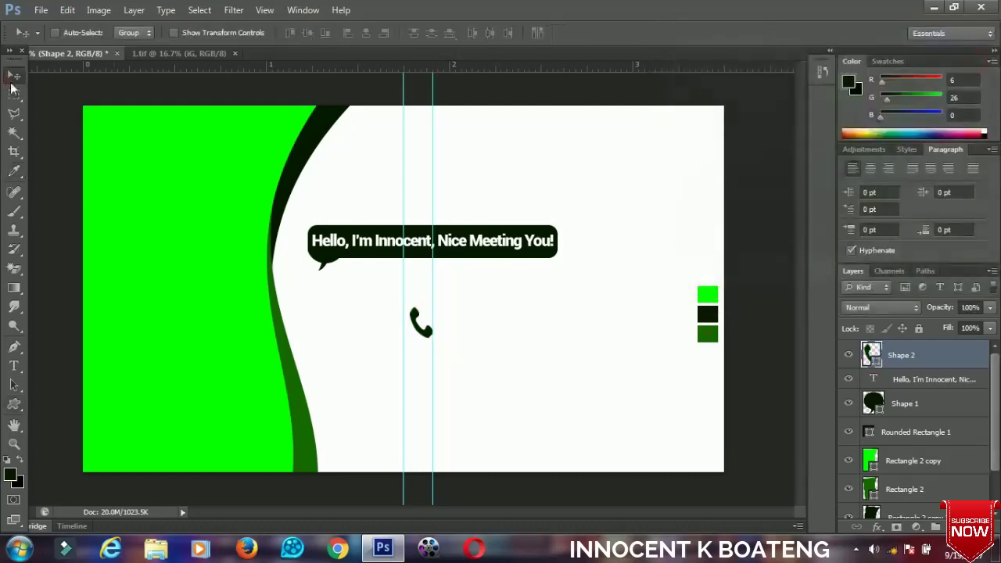
pyautogui.hotkey('ctrl', 't')
pyautogui.moveTo(483, 323); pyautogui.dragTo(481, 330)
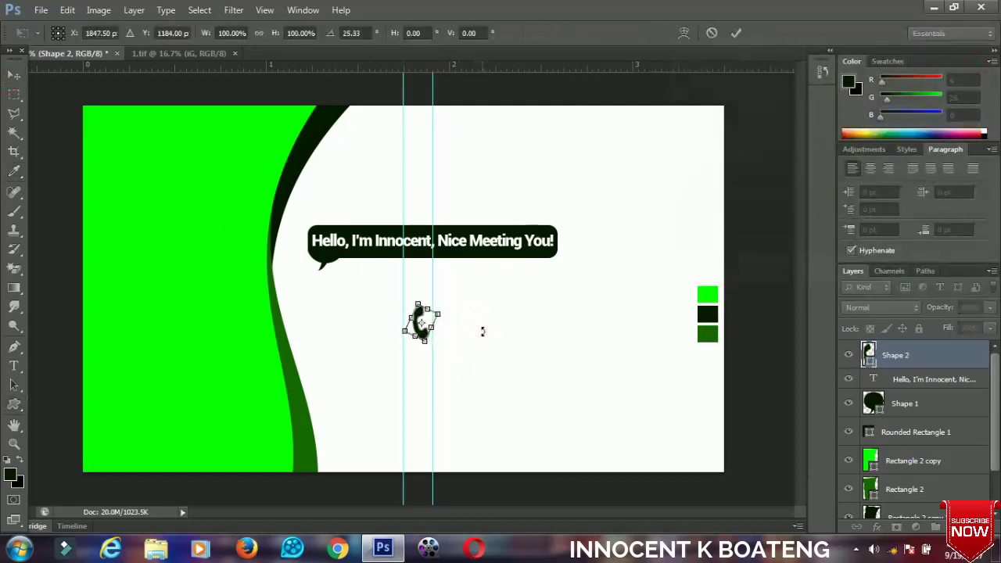
pyautogui.press('Return')
pyautogui.hotkey('ctrl', 't')
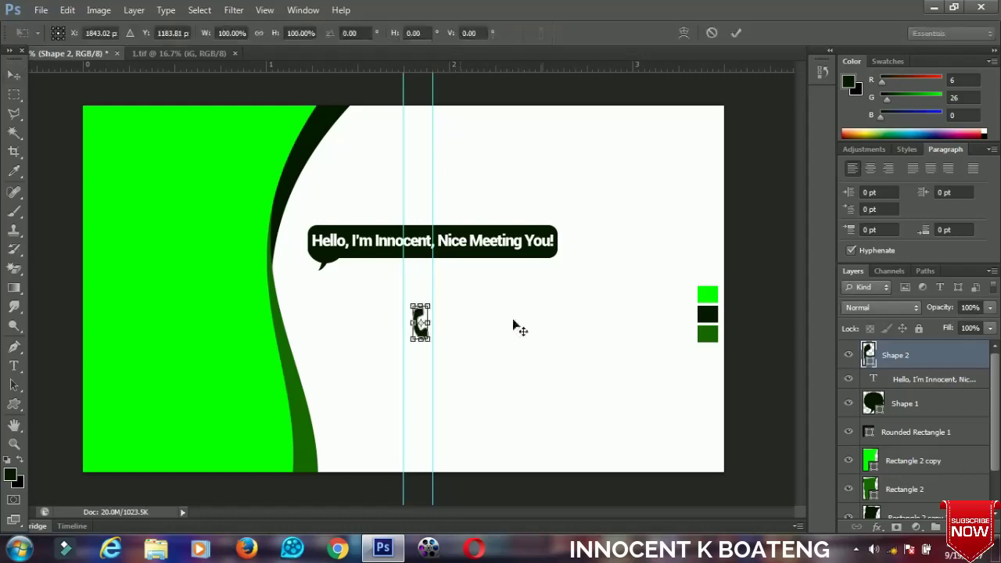
pyautogui.moveTo(541, 337); pyautogui.dragTo(535, 320)
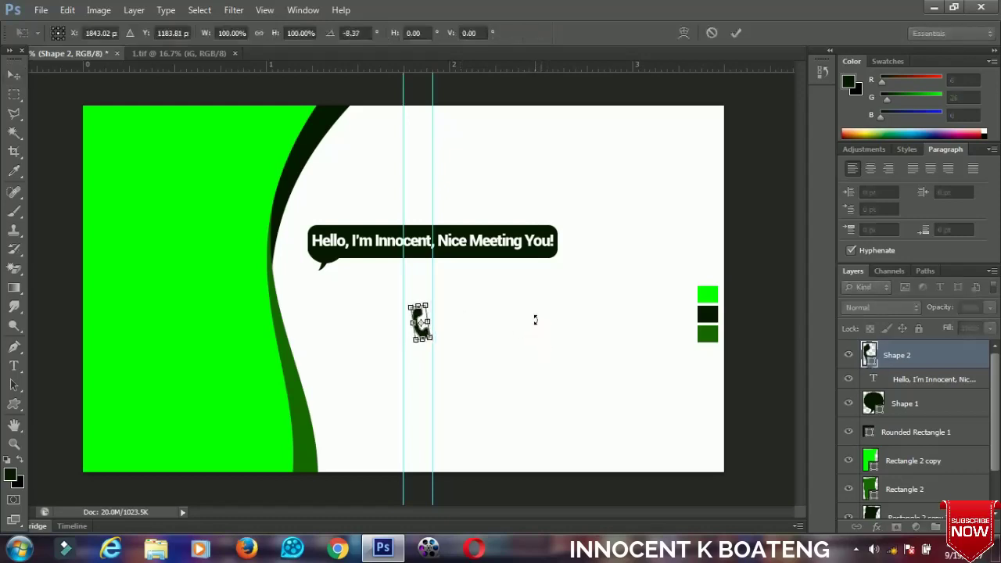
pyautogui.press('Return')
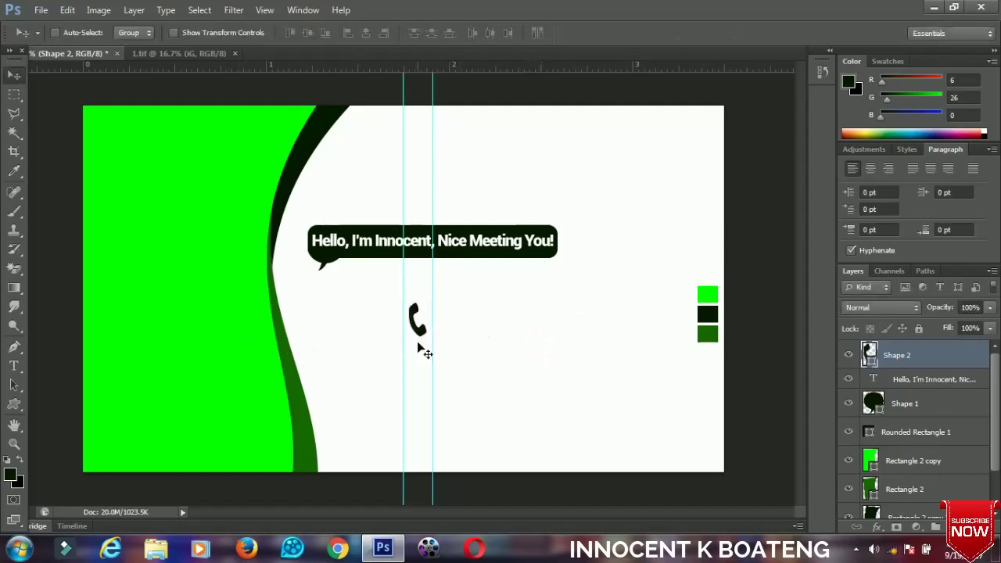
# Draw a black map-pin custom shape below the phone icon and nudge it right to line up.
pyautogui.click(14, 404)
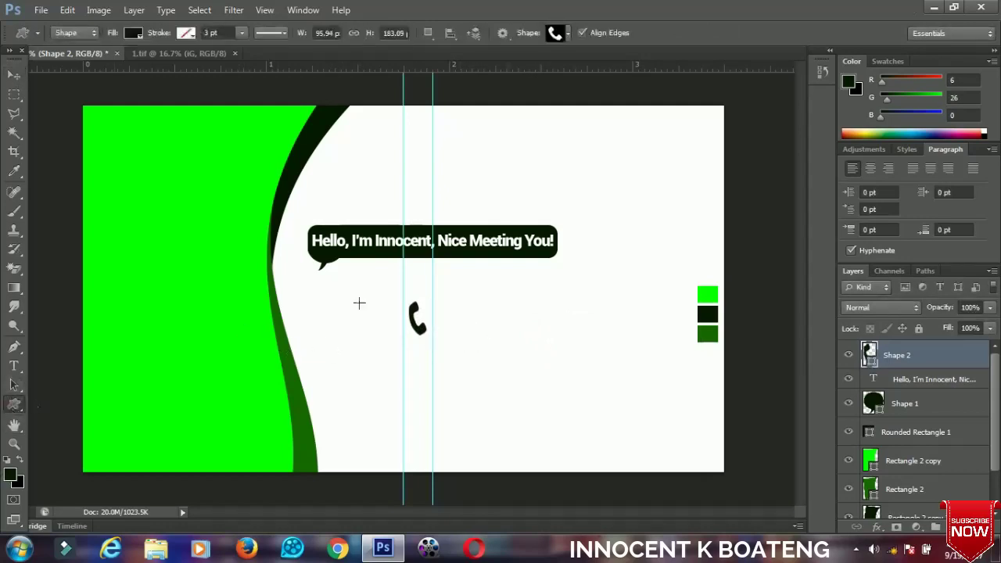
pyautogui.click(568, 33)
pyautogui.scroll(-3, 565, 87)
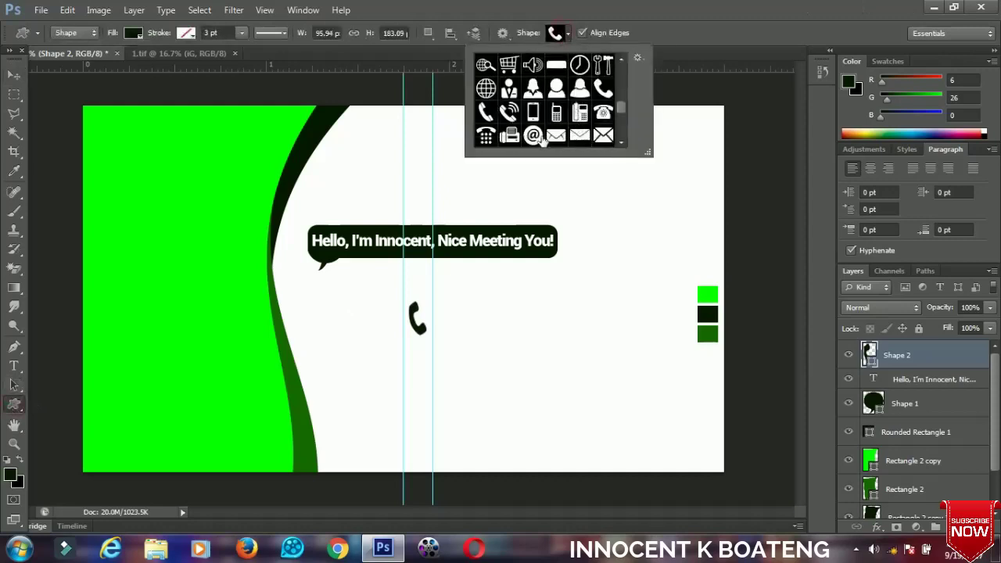
pyautogui.click(579, 125)
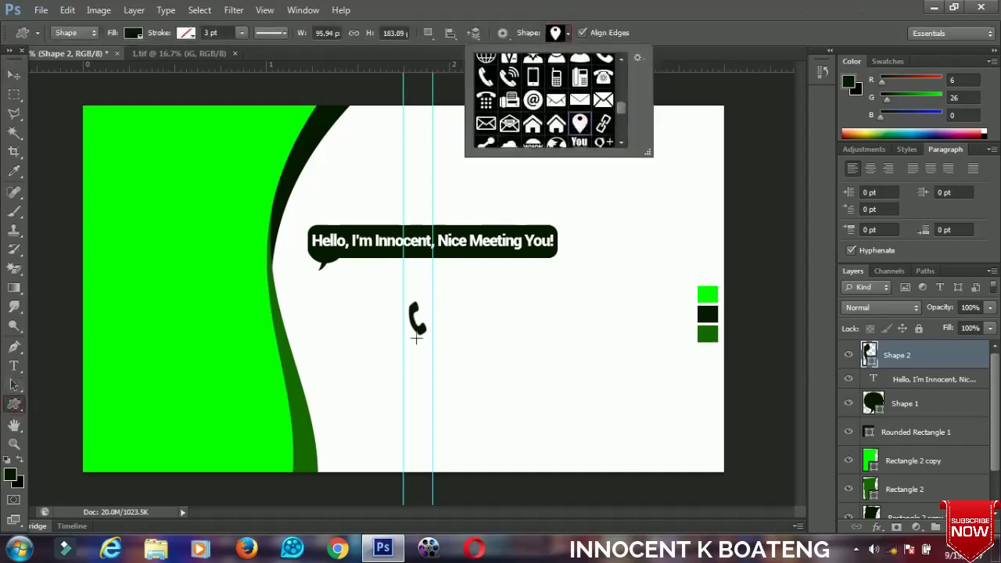
pyautogui.moveTo(406, 344); pyautogui.dragTo(420, 394)
pyautogui.click(14, 75)
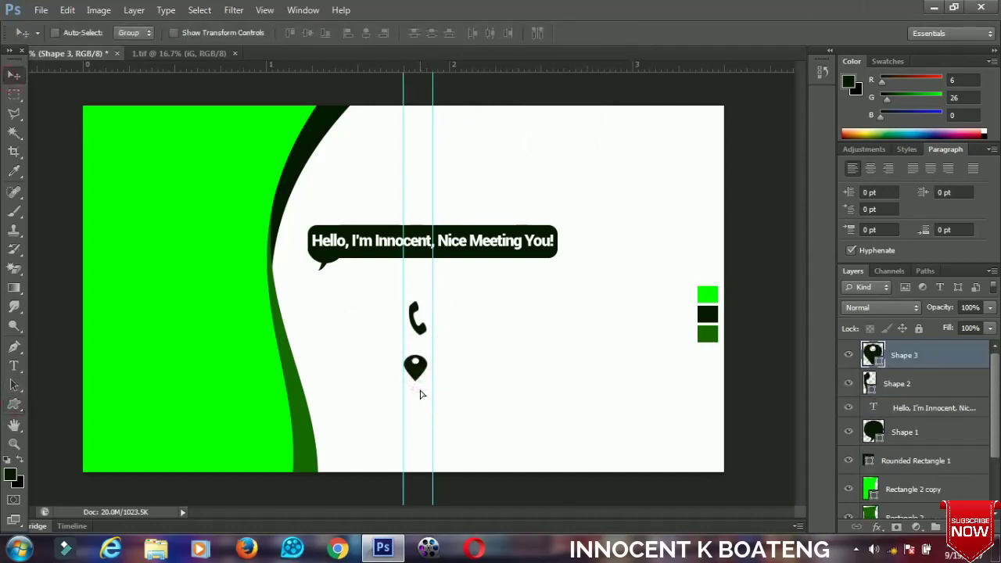
pyautogui.press('Right')
pyautogui.press('Right')
pyautogui.press('Right')
pyautogui.press('Right')
# Draw a www globe custom shape below the map pin.
pyautogui.click(14, 404)
pyautogui.click(558, 33)
pyautogui.scroll(-3, 549, 105)
pyautogui.click(530, 89)
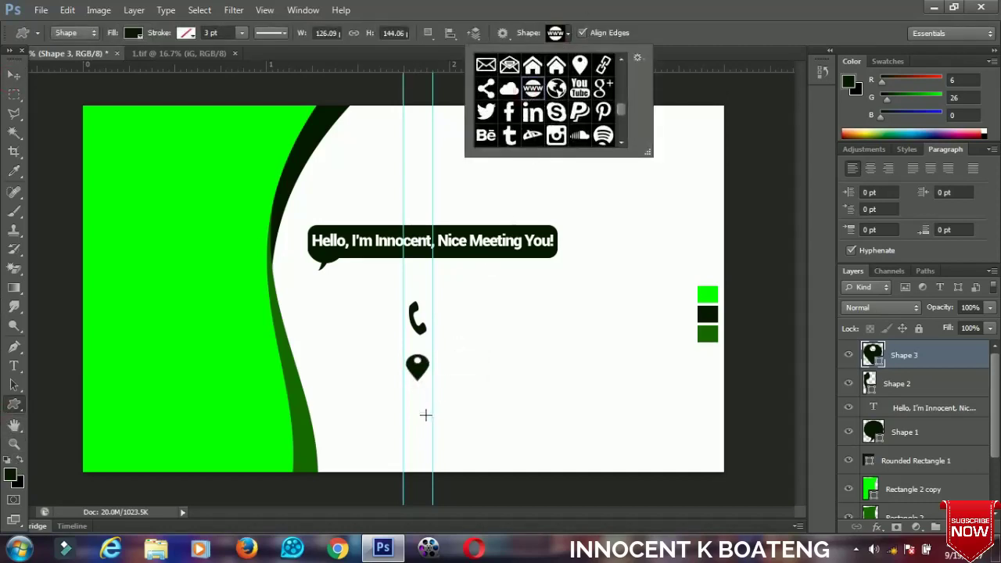
pyautogui.moveTo(405, 400); pyautogui.dragTo(429, 424)
# Resize the www globe icon to match the other icons and nudge it up.
pyautogui.click(14, 74)
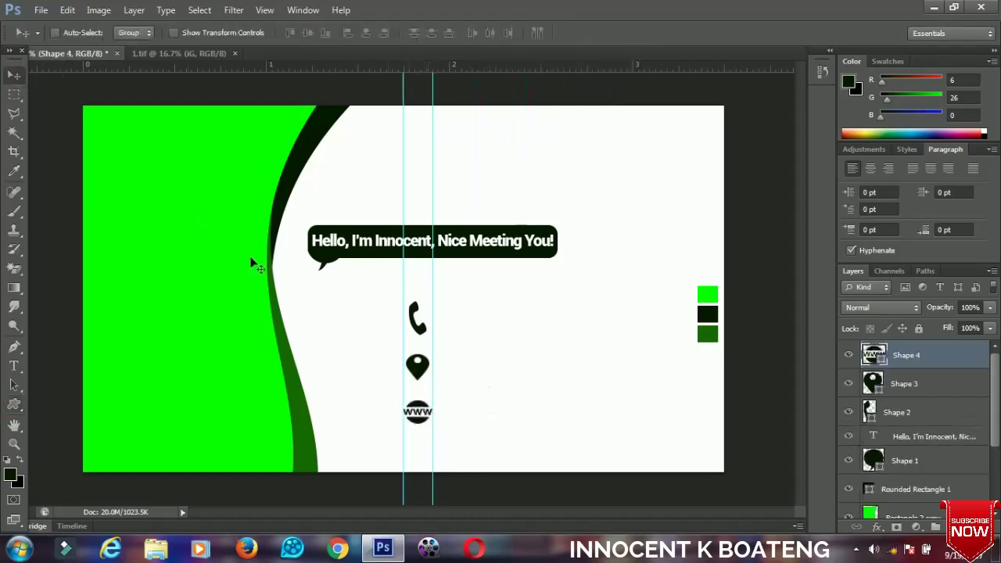
pyautogui.scroll(2, 424, 413)
pyautogui.scroll(-2, 453, 305)
pyautogui.scroll(-1, 454, 304)
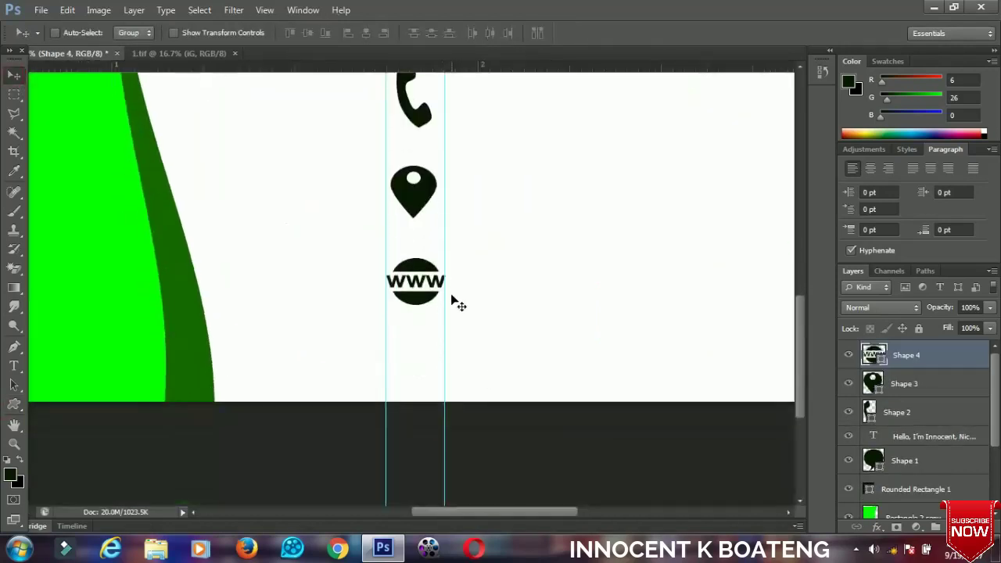
pyautogui.hotkey('ctrl', 't')
pyautogui.moveTo(451, 256); pyautogui.dragTo(416, 261)
pyautogui.press('Return')
pyautogui.press('Up')
pyautogui.press('Up')
pyautogui.press('Up')
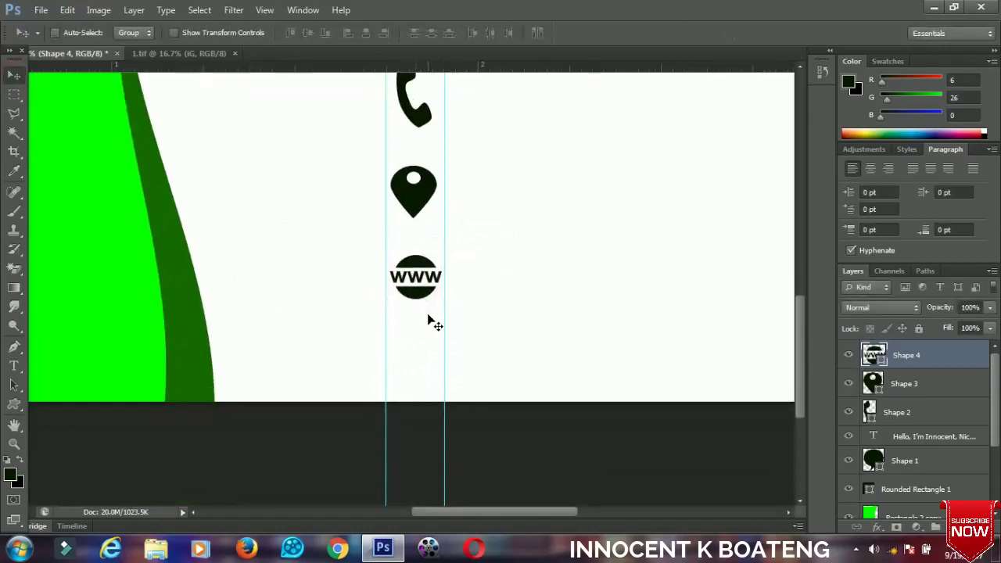
# Draw a YouTube logo custom shape below the www icon.
pyautogui.click(14, 405)
pyautogui.click(567, 35)
pyautogui.scroll(-5, 559, 109)
pyautogui.scroll(1, 558, 117)
pyautogui.click(580, 76)
pyautogui.moveTo(407, 338); pyautogui.dragTo(422, 377)
pyautogui.click(15, 75)
# Select the four icon layers, Shape 2–5, and move them together up the card.
pyautogui.scroll(2, 429, 380)
pyautogui.scroll(-1, 429, 377)
pyautogui.scroll(-2, 918, 428)
pyautogui.scroll(2, 918, 428)
pyautogui.keyDown('shift'); pyautogui.click(909, 441); pyautogui.keyUp('shift')
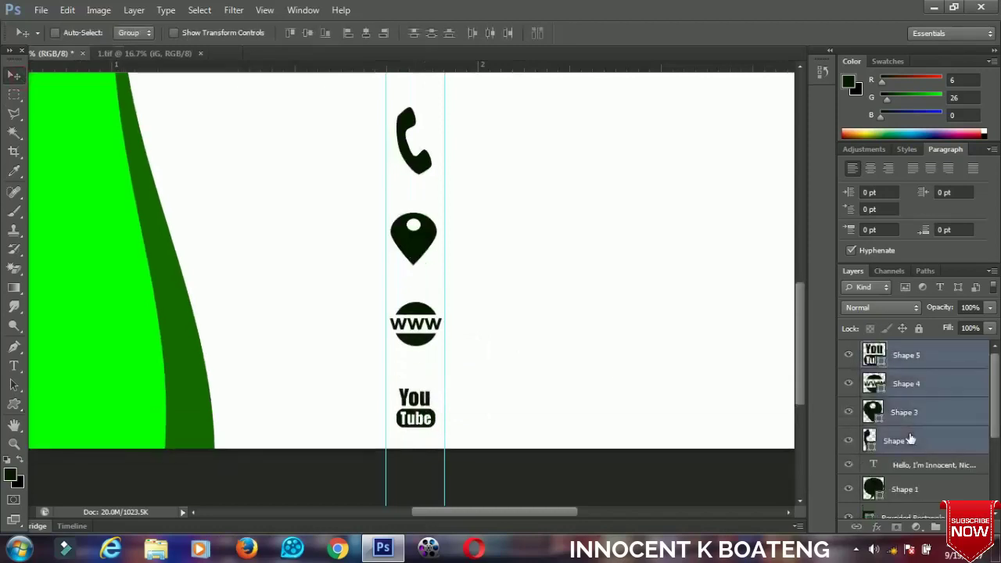
pyautogui.moveTo(542, 313); pyautogui.dragTo(544, 281)
pyautogui.scroll(-3, 545, 284)
pyautogui.scroll(3, 545, 284)
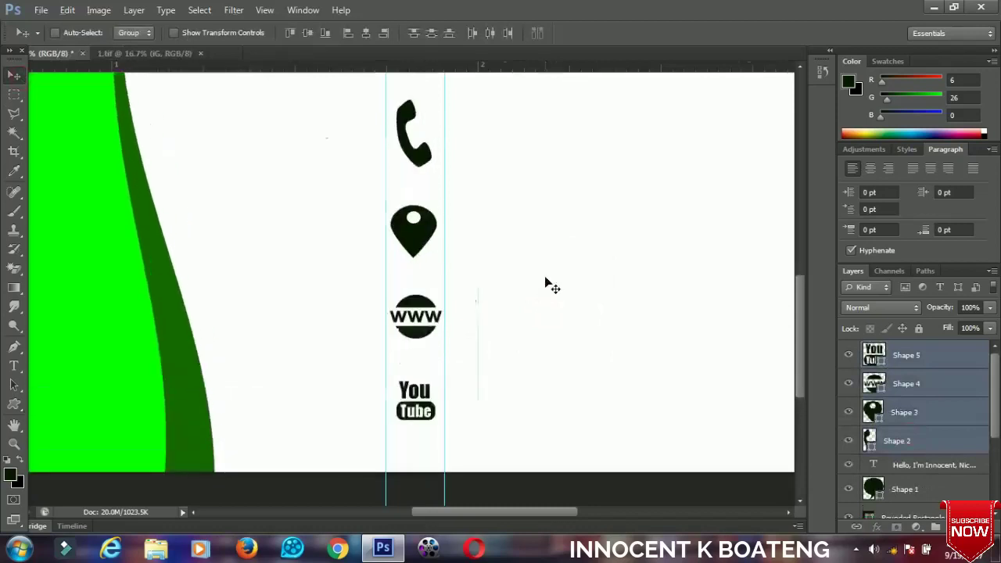
pyautogui.scroll(-2, 549, 286)
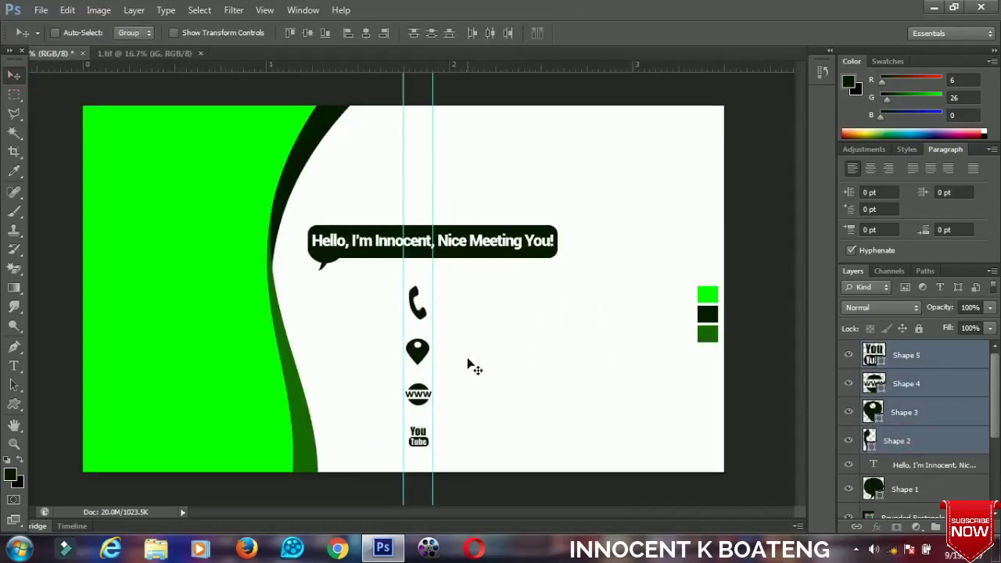
# Nudge the icon column down and sample the dark green accent as the text colour.
pyautogui.hotkey('shift', 'Down')
pyautogui.hotkey('shift', 'Down')
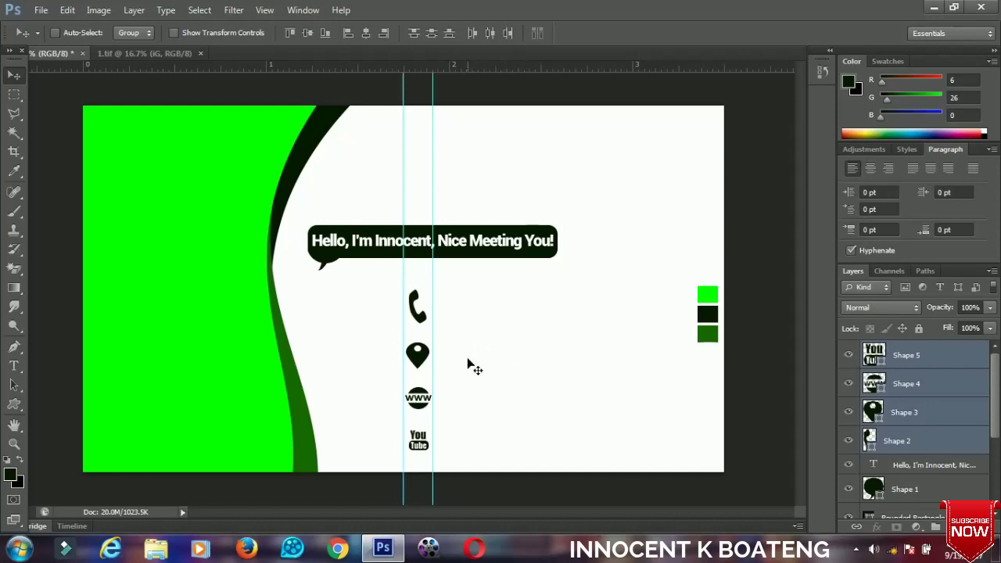
pyautogui.click(13, 365)
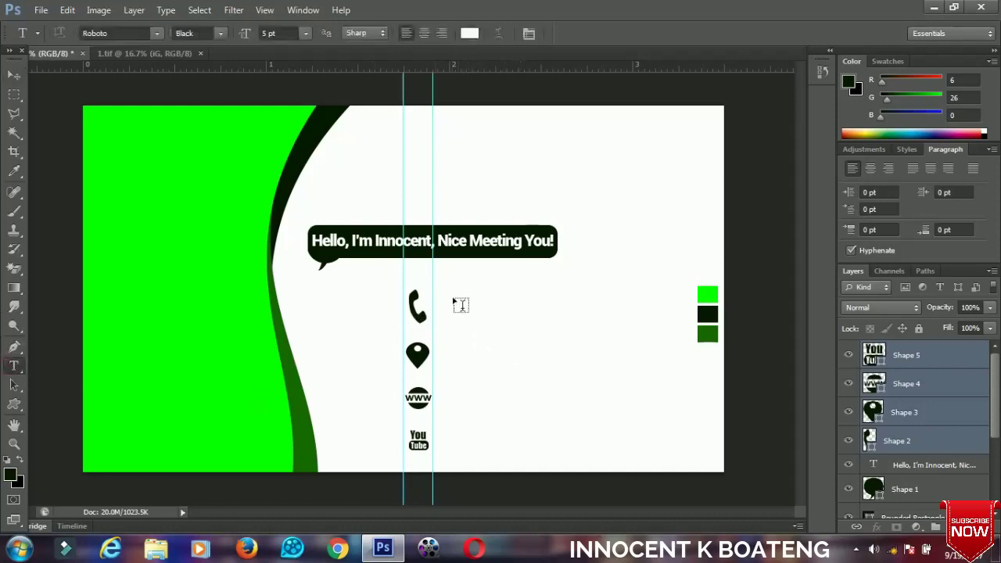
pyautogui.click(470, 32)
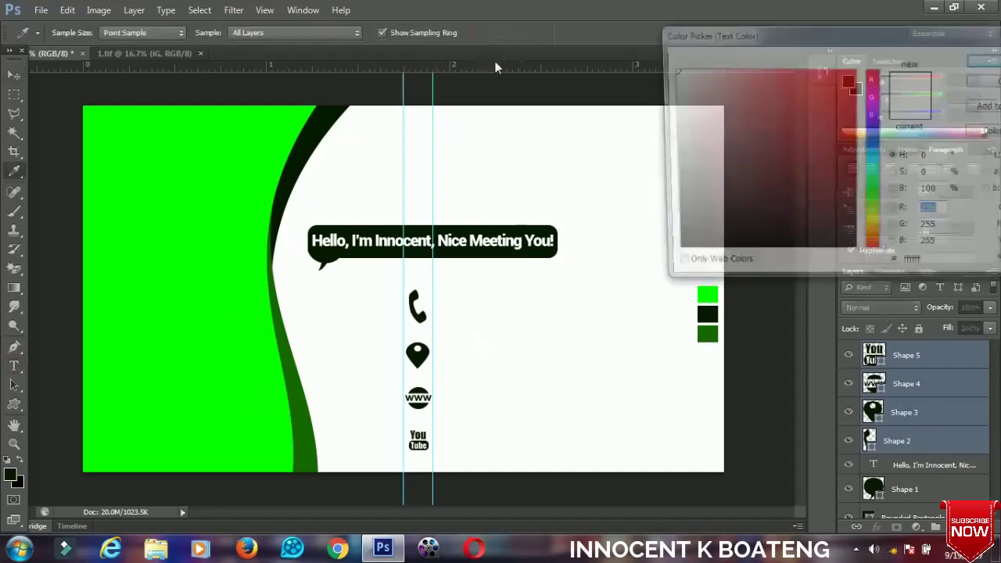
pyautogui.click(715, 313)
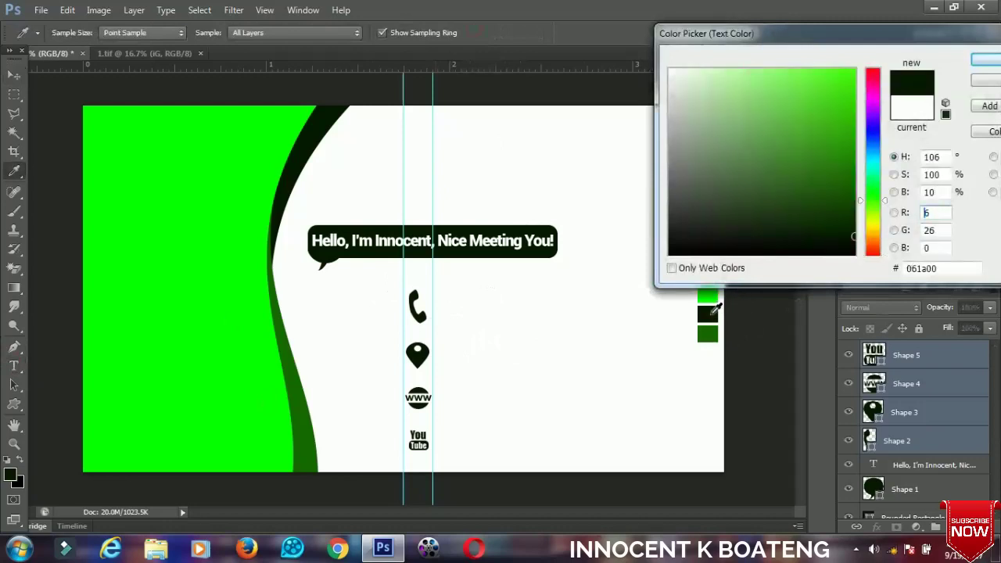
pyautogui.press('Return')
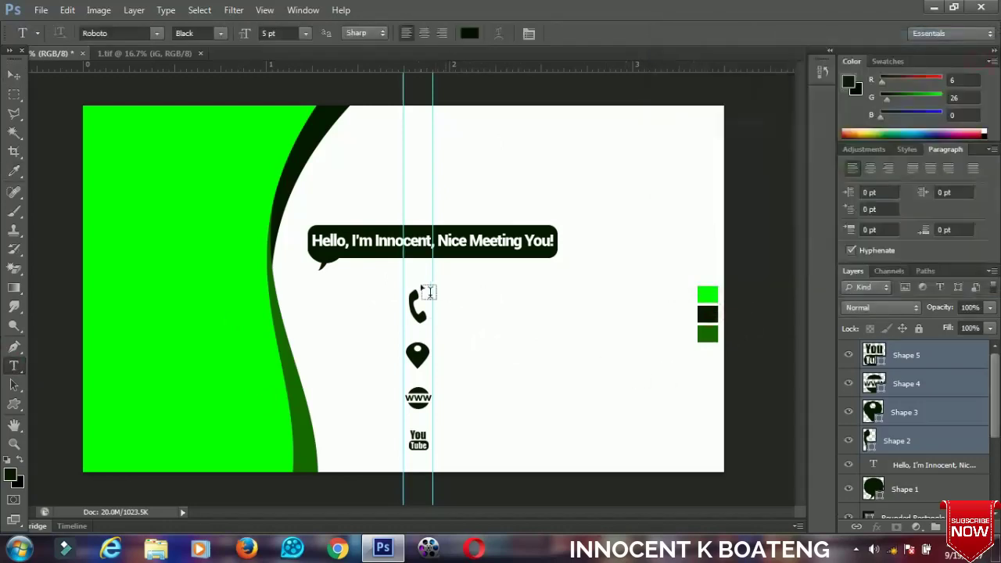
# Type the two phone numbers beside the phone icon in Roboto Regular.
pyautogui.click(440, 299)
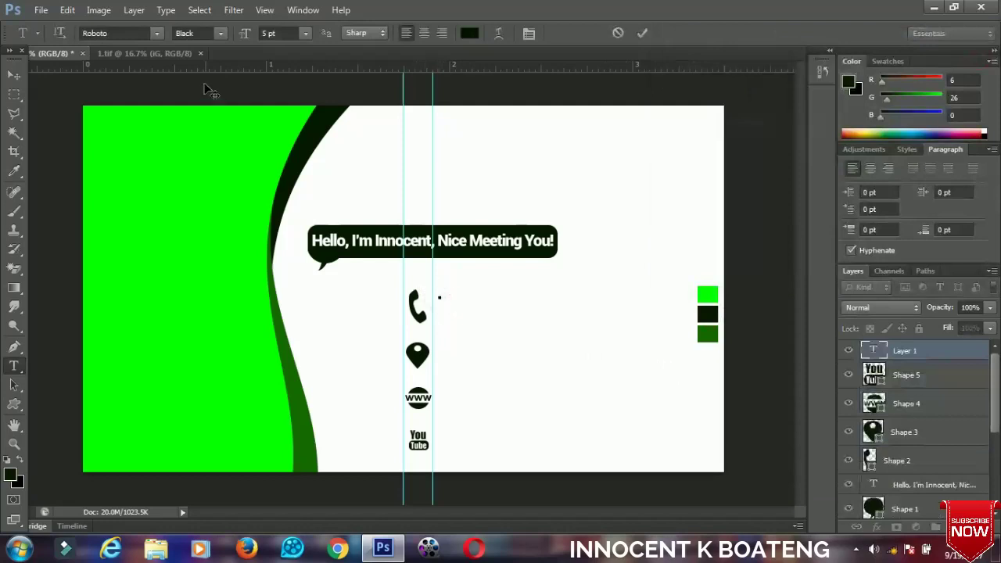
pyautogui.click(221, 33)
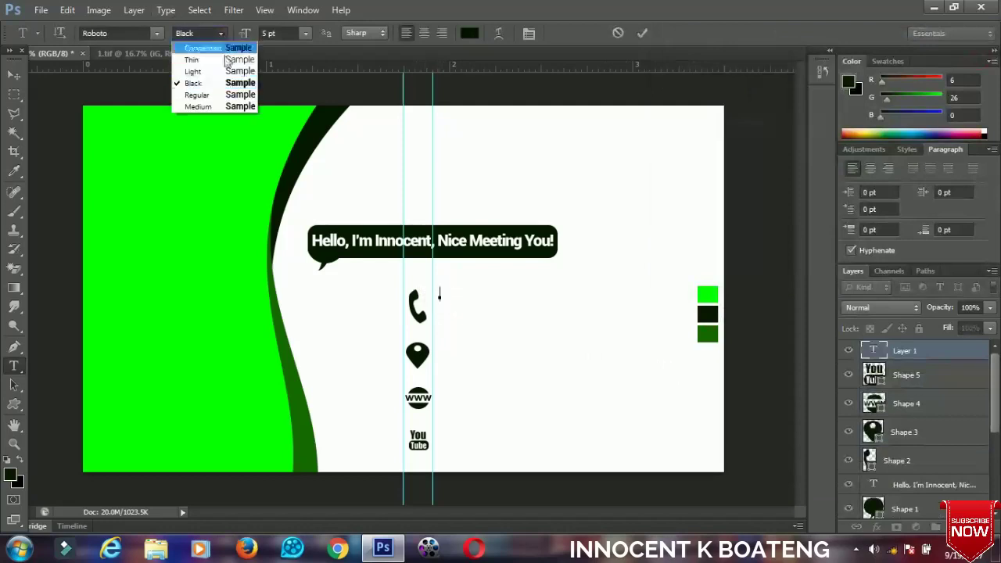
pyautogui.click(203, 94)
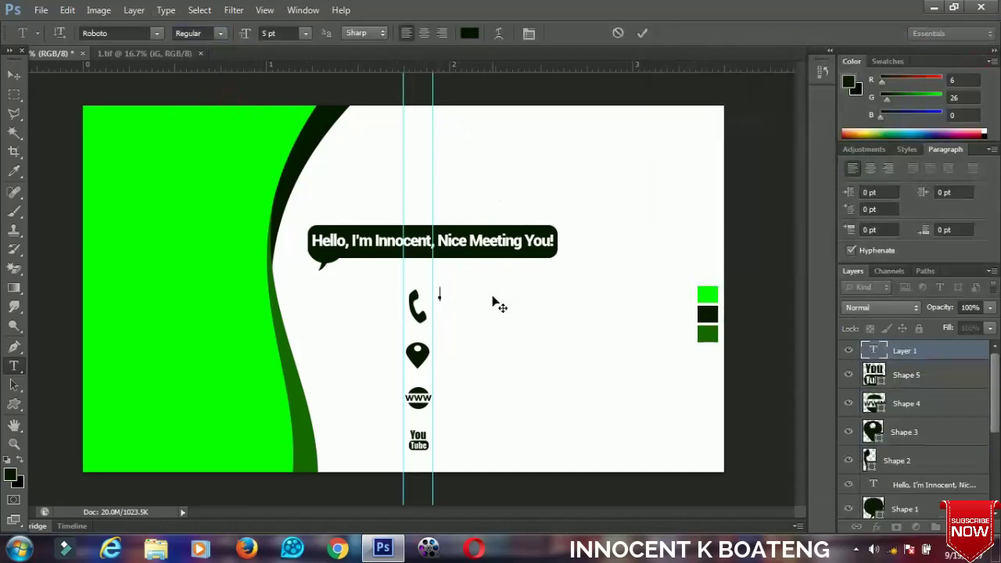
pyautogui.write(' 839')
pyautogui.hotkey('ctrl', 'Return')
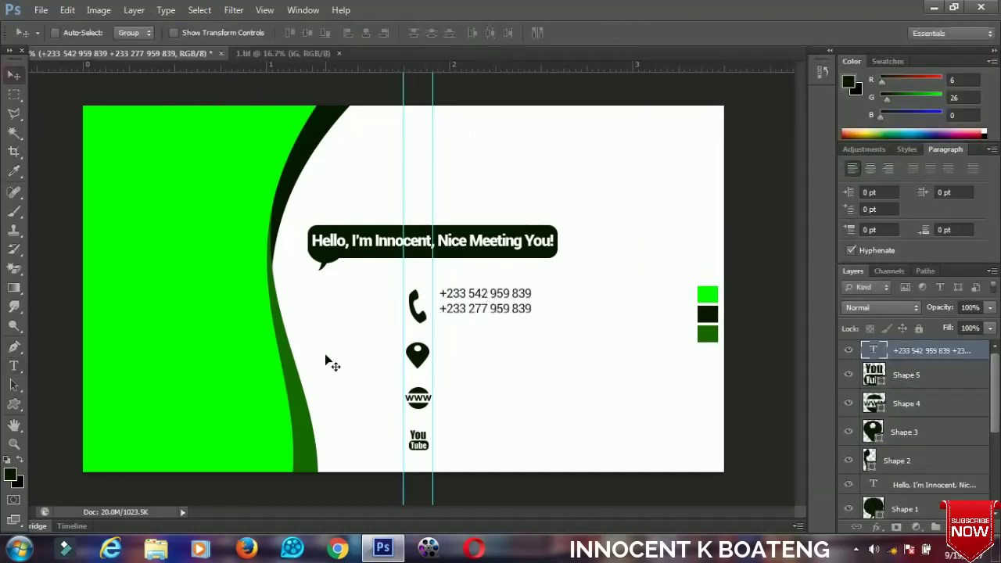
# Scale the phone numbers up to about 112% and nudge them into place.
pyautogui.hotkey('ctrl', 't')
pyautogui.moveTo(530, 318); pyautogui.dragTo(538, 322)
pyautogui.press('Return')
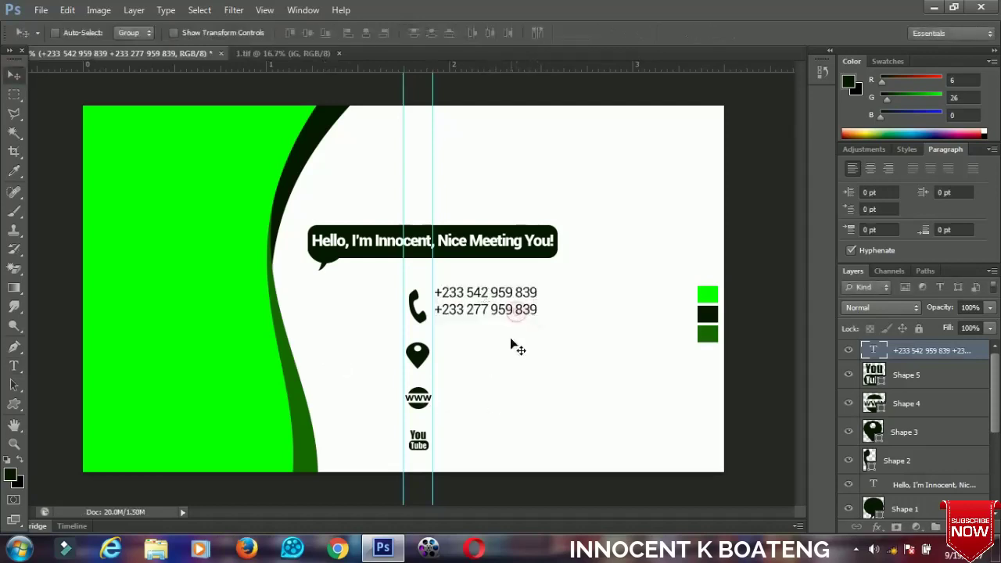
pyautogui.hotkey('shift', 'Down')
pyautogui.hotkey('shift', 'Down')
pyautogui.hotkey('shift', 'Down')
pyautogui.hotkey('shift', 'Down')
pyautogui.hotkey('shift', 'Up')
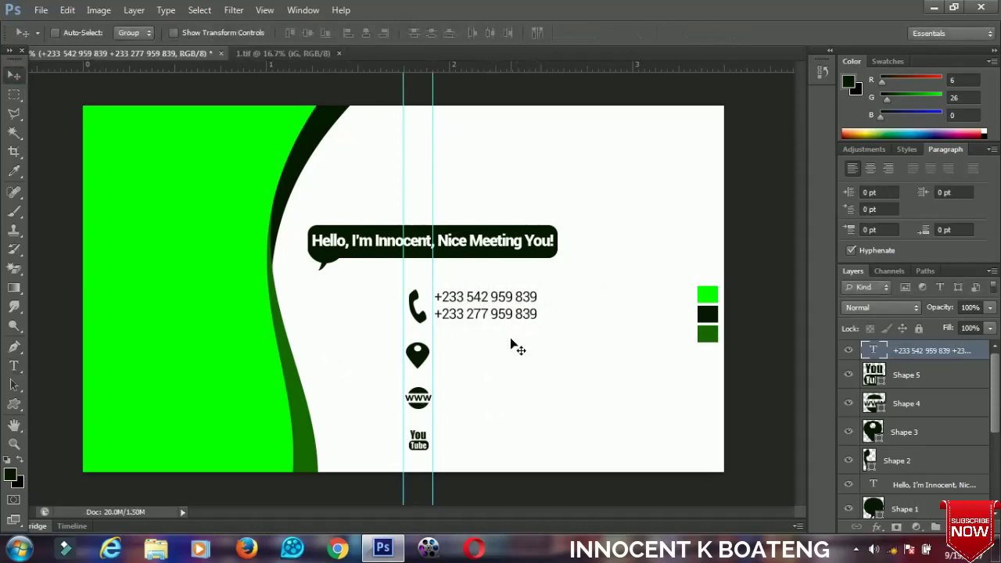
# Set the leading of both phone-number lines to 5.01 pt in the Character panel.
pyautogui.press('t')
pyautogui.click(469, 317)
pyautogui.hotkey('ctrl', 'a')
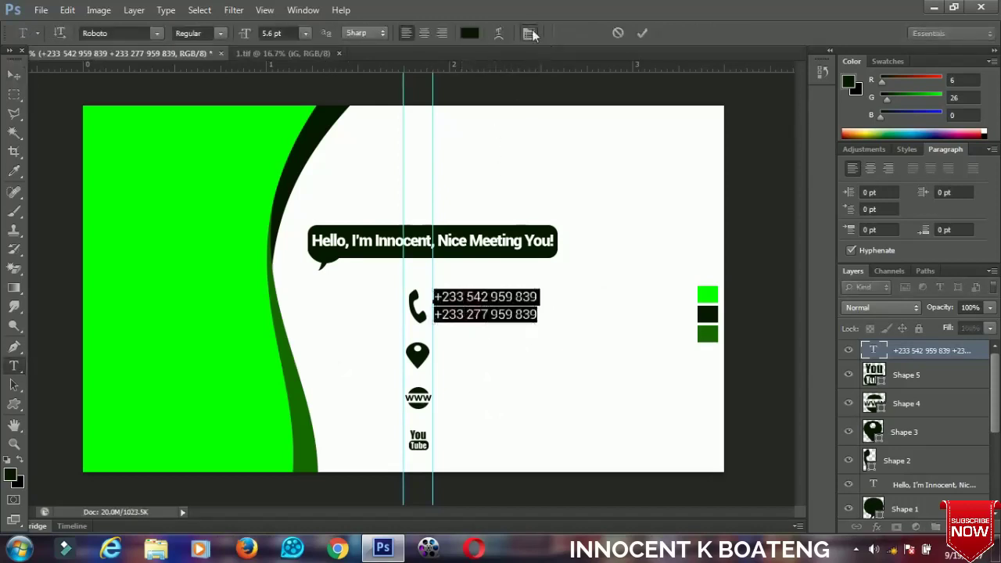
pyautogui.click(529, 32)
pyautogui.moveTo(735, 179); pyautogui.dragTo(735, 180)
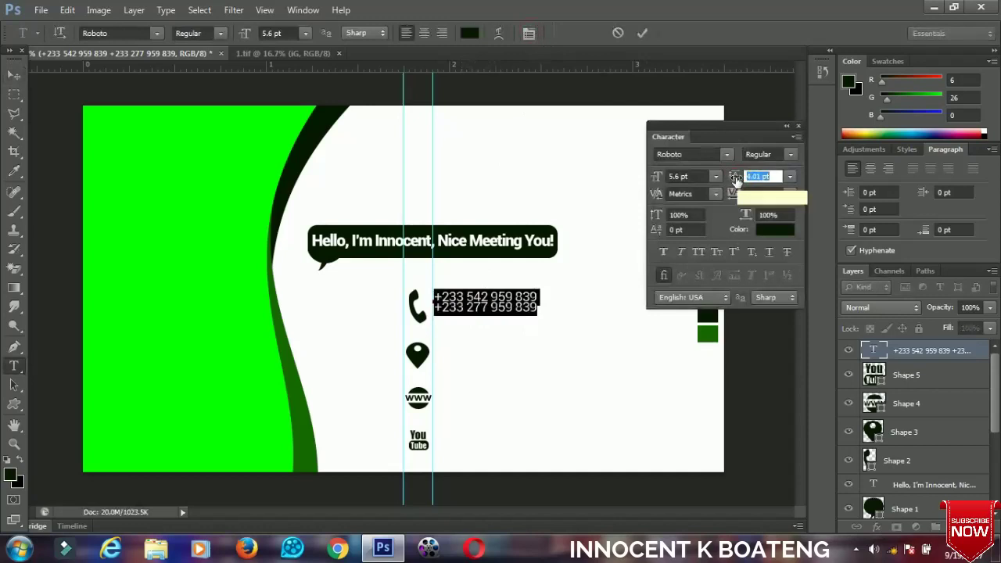
pyautogui.moveTo(735, 179); pyautogui.dragTo(730, 178)
pyautogui.click(14, 74)
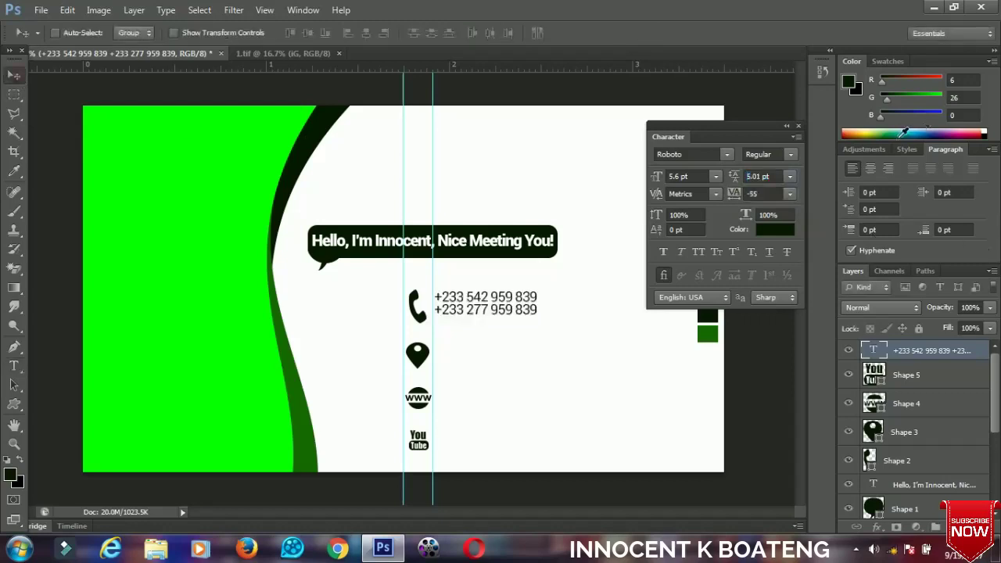
pyautogui.click(798, 126)
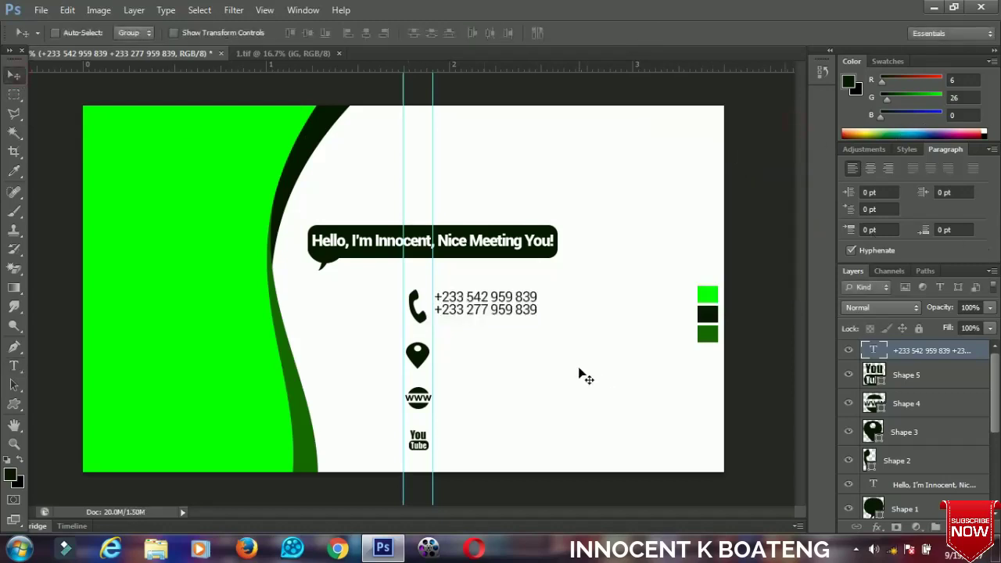
# Duplicate the phone text beside the map pin and replace it with the two-line campus address.
pyautogui.hotkey('ctrl', 'j')
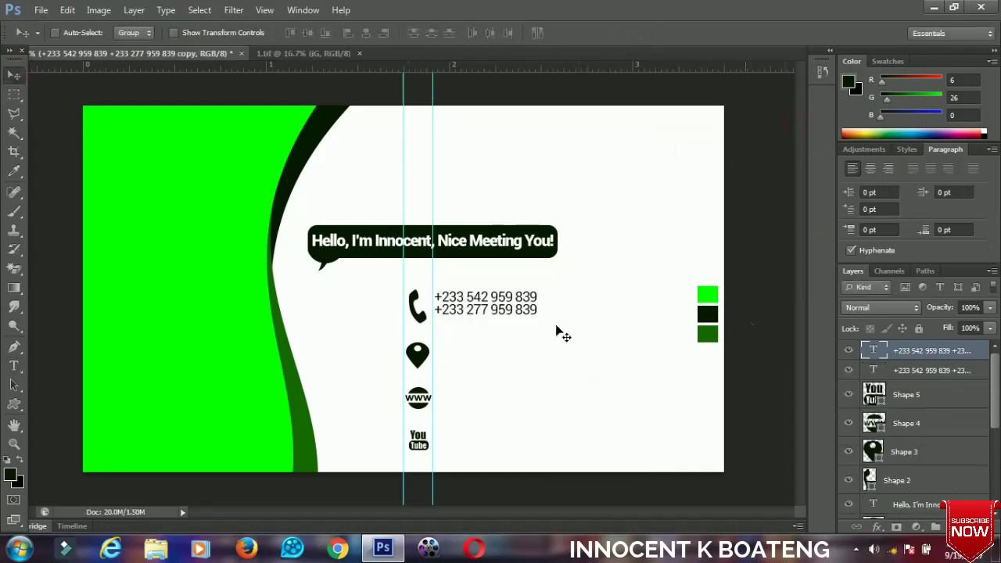
pyautogui.moveTo(482, 313); pyautogui.dragTo(482, 361)
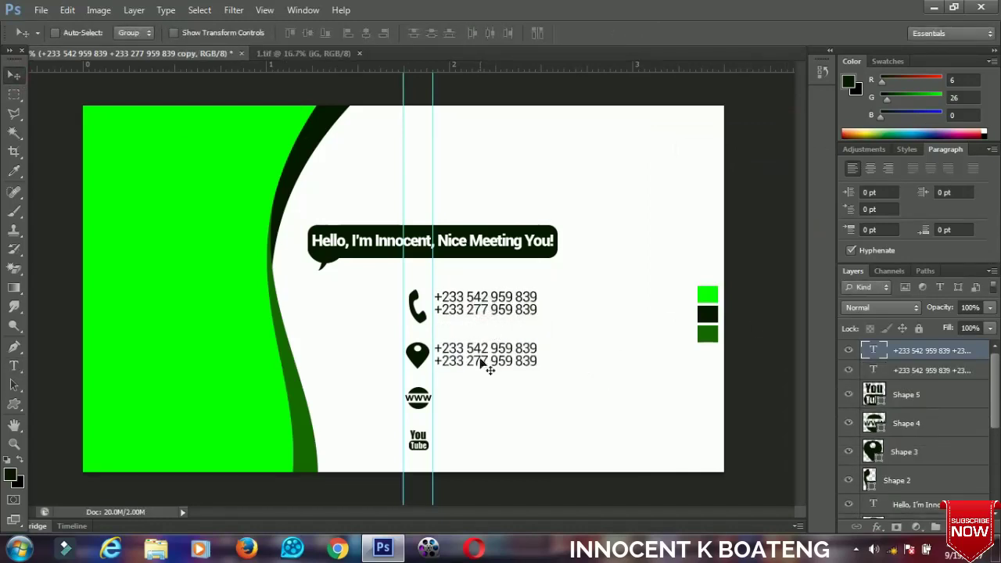
pyautogui.press('t')
pyautogui.click(487, 366)
pyautogui.hotkey('ctrl', 'a')
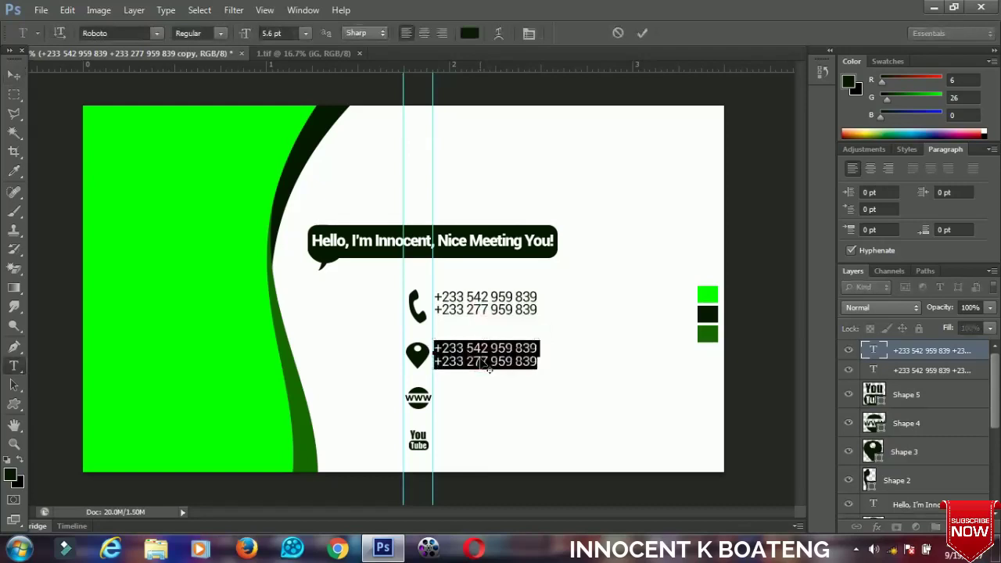
pyautogui.write('University of Education')
pyautogui.press('Return')
pyautogui.write('Winneba, Kumasi Campus')
pyautogui.hotkey('ctrl', 'Return')
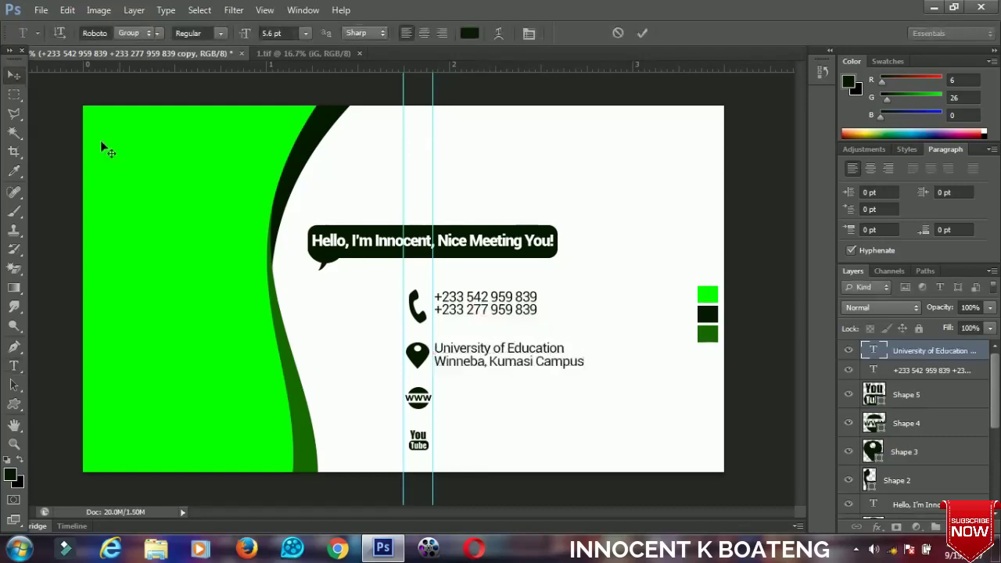
pyautogui.press('v')
# Alt-drag a copy of the address beside the www icon and retype it as the Facebook page address.
pyautogui.moveTo(518, 368); pyautogui.dragTo(506, 412)
pyautogui.press('t')
pyautogui.click(506, 404)
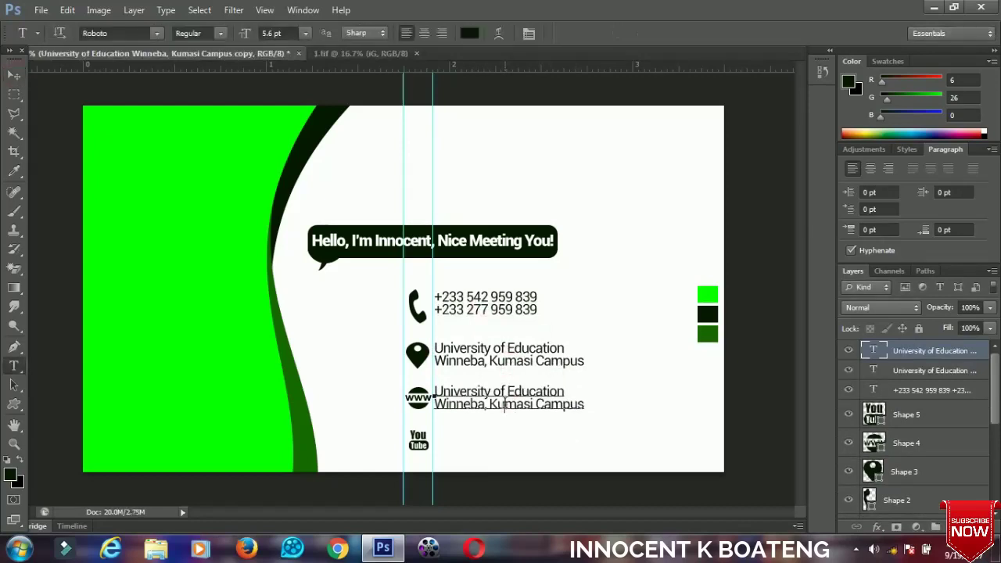
pyautogui.hotkey('ctrl', 'a')
pyautogui.write('face')
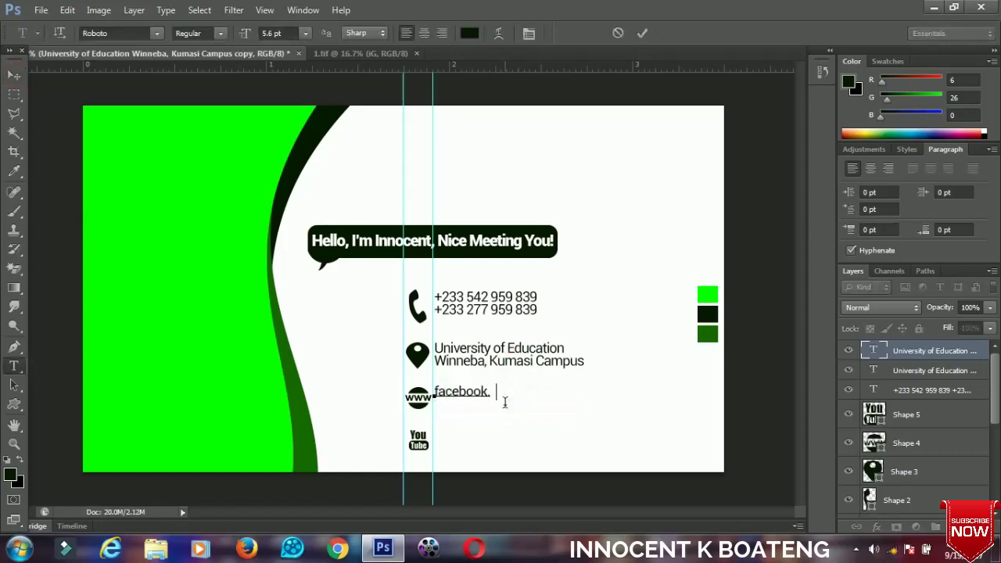
pyautogui.write('book.com/In')
pyautogui.write('noce')
pyautogui.click(13, 75)
pyautogui.moveTo(543, 403); pyautogui.dragTo(538, 400)
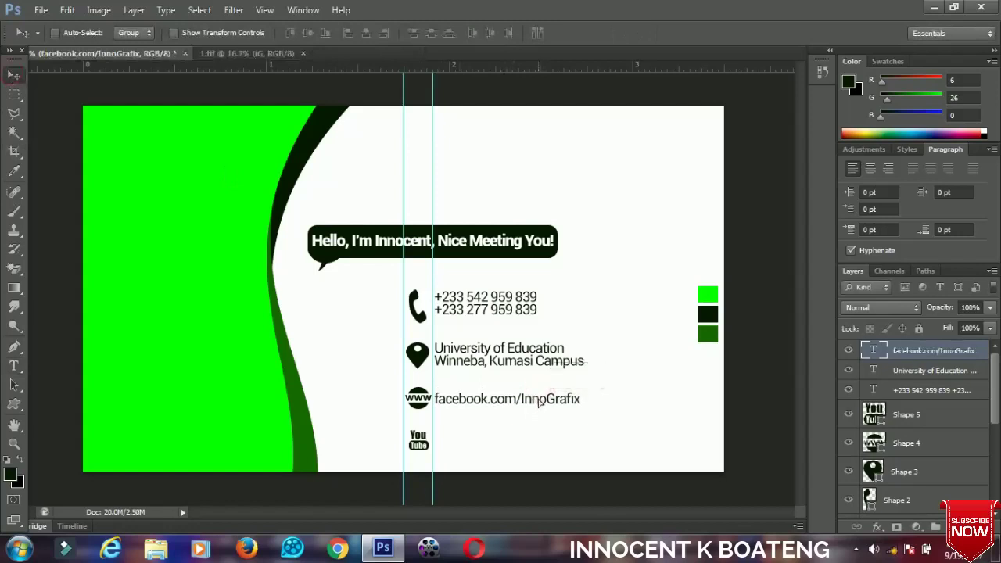
# Duplicate the Facebook line beside the YouTube icon and replace it with the owner's name.
pyautogui.moveTo(477, 473); pyautogui.dragTo(494, 447)
pyautogui.press('t')
pyautogui.click(493, 446)
pyautogui.hotkey('ctrl', 'a')
pyautogui.click(493, 442)
pyautogui.hotkey('ctrl', 'a')
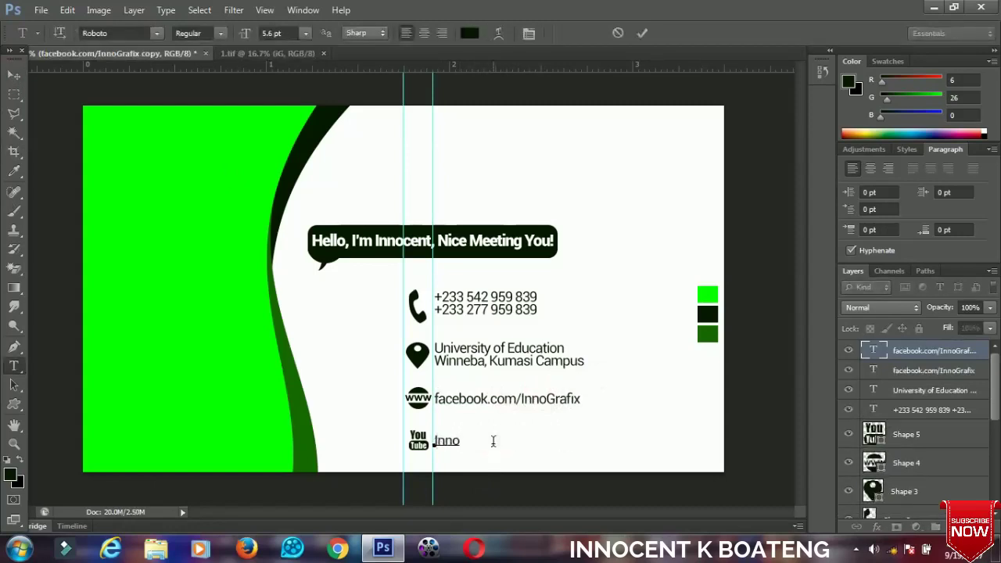
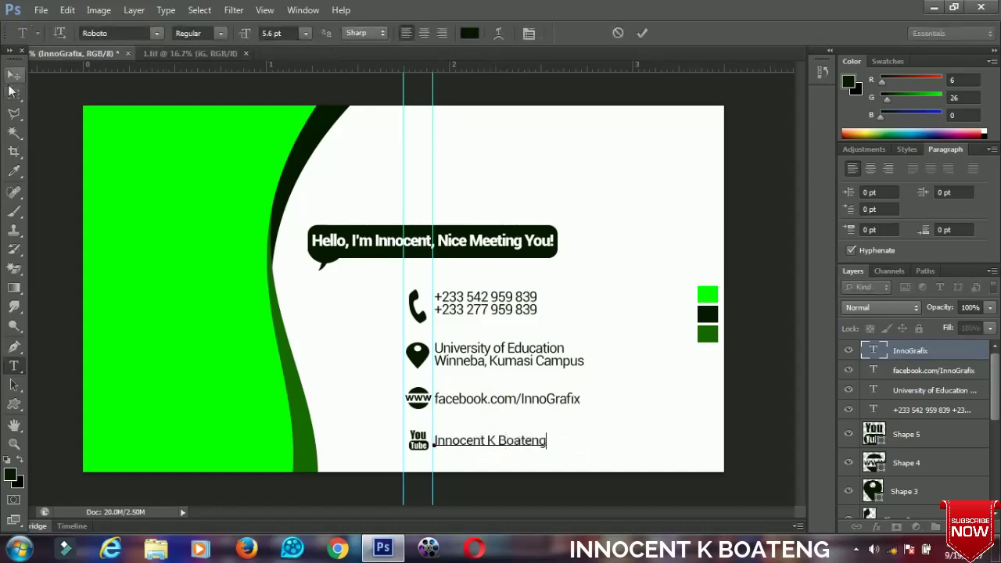
pyautogui.click(14, 75)
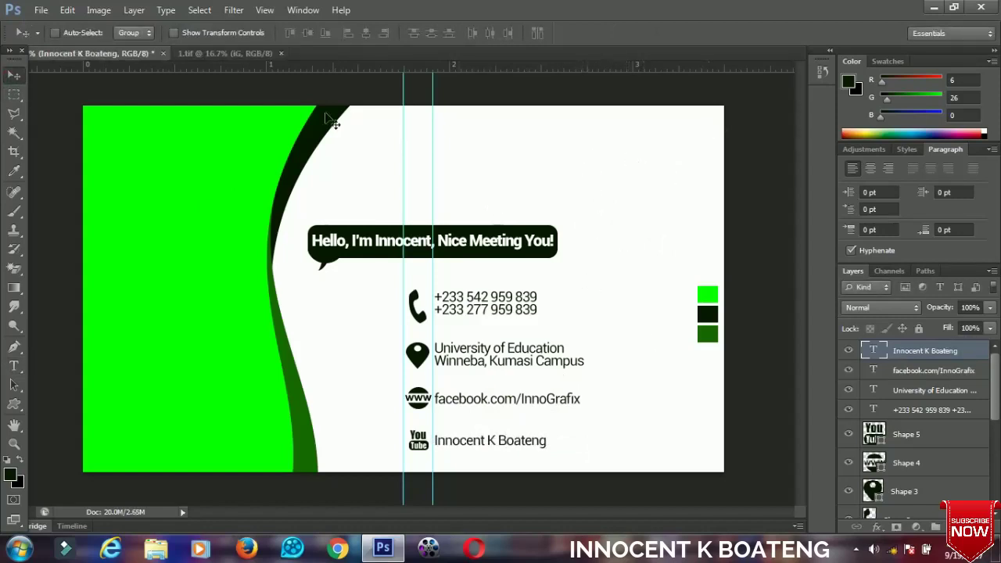
# Bring the iG logo from 1.tif into the card's top-right corner and shrink it slightly.
pyautogui.click(226, 54)
pyautogui.moveTo(539, 335); pyautogui.dragTo(646, 221)
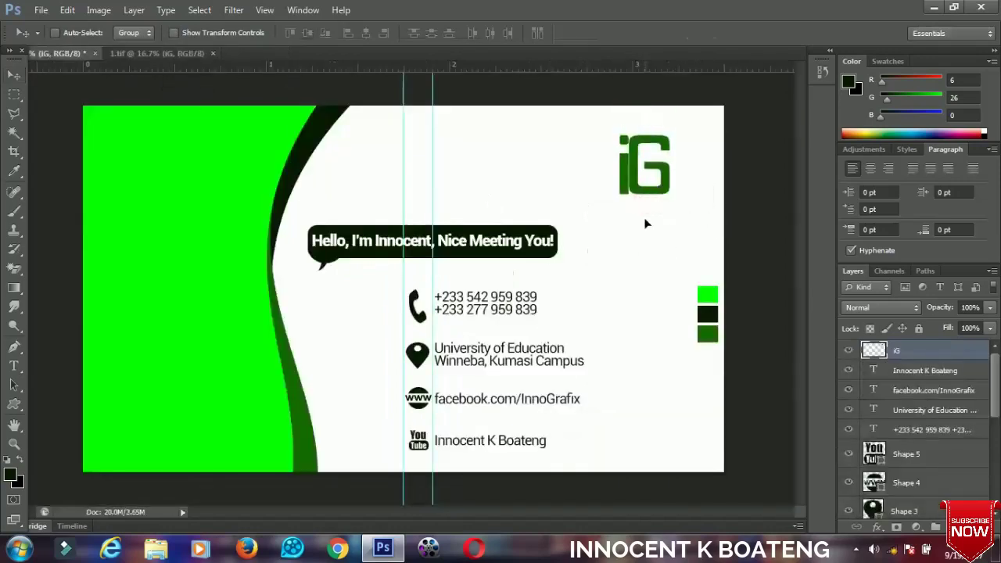
pyautogui.hotkey('ctrl', 't')
pyautogui.moveTo(691, 228); pyautogui.dragTo(681, 222)
pyautogui.press('Return')
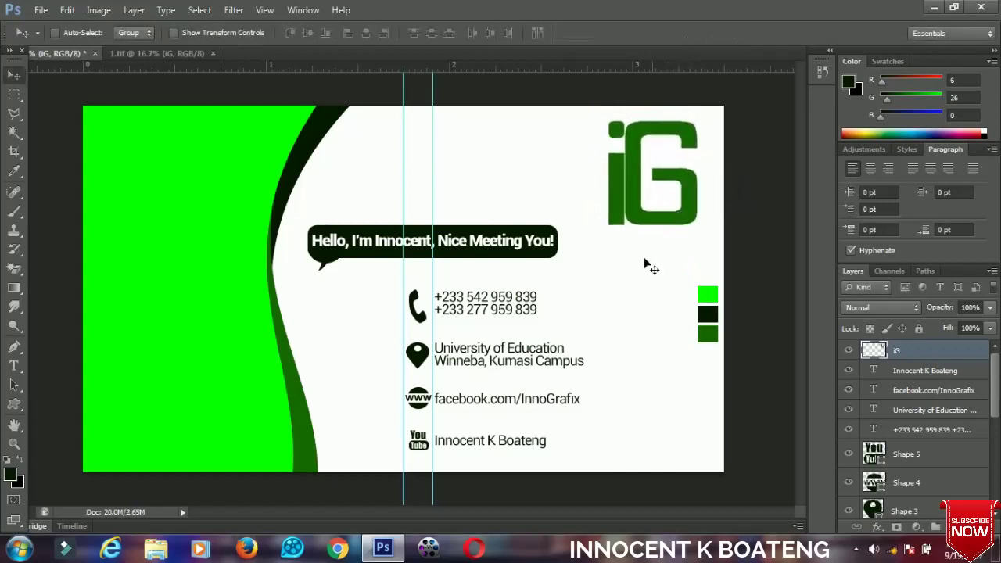
# Add an InnoGrafix caption under the logo and enlarge it to about 150%.
pyautogui.press('t')
pyautogui.click(636, 248)
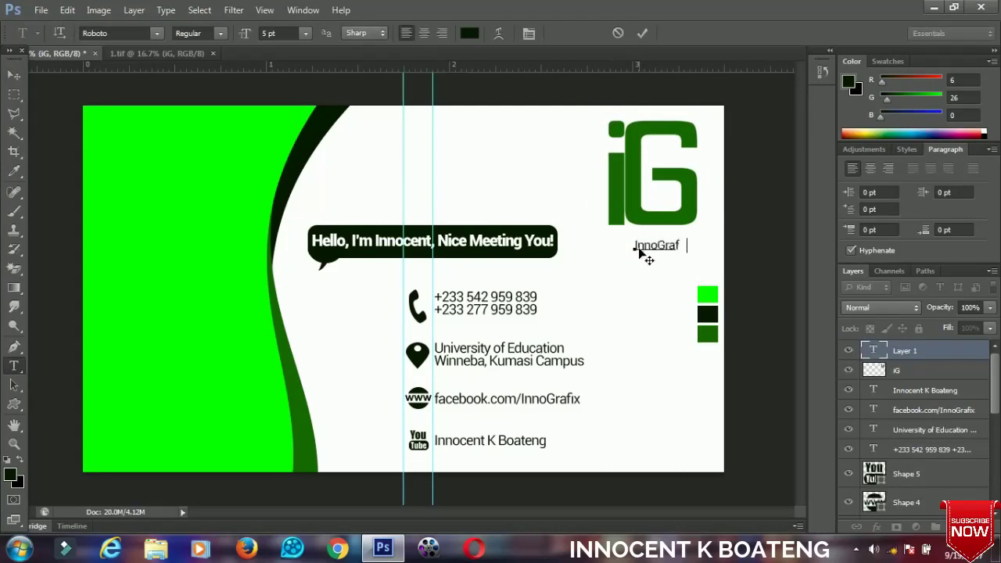
pyautogui.click(14, 74)
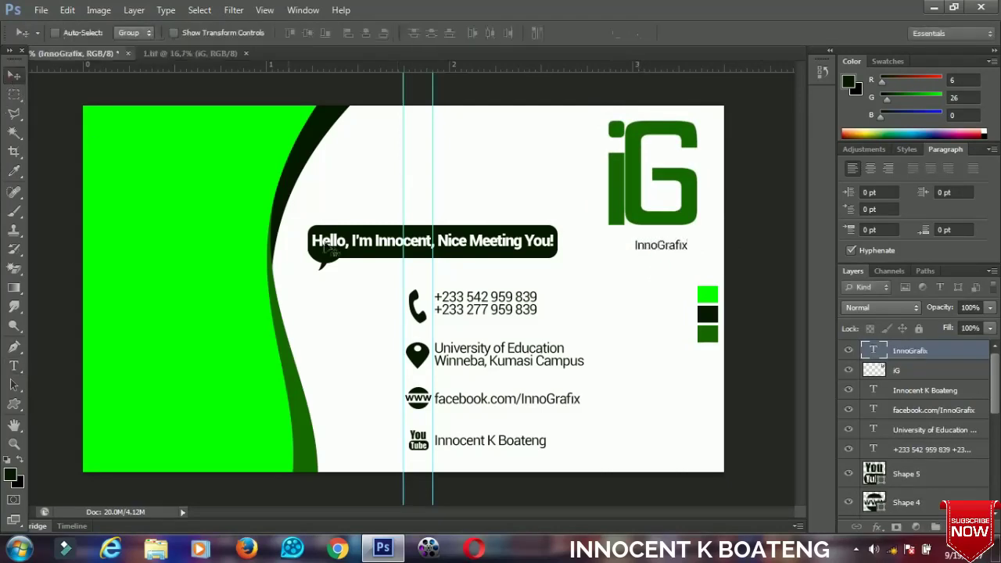
pyautogui.hotkey('ctrl', 't')
pyautogui.moveTo(691, 258); pyautogui.dragTo(645, 317)
pyautogui.press('Return')
# Colour the InnoGrafix caption dark green and add a new empty layer.
pyautogui.press('t')
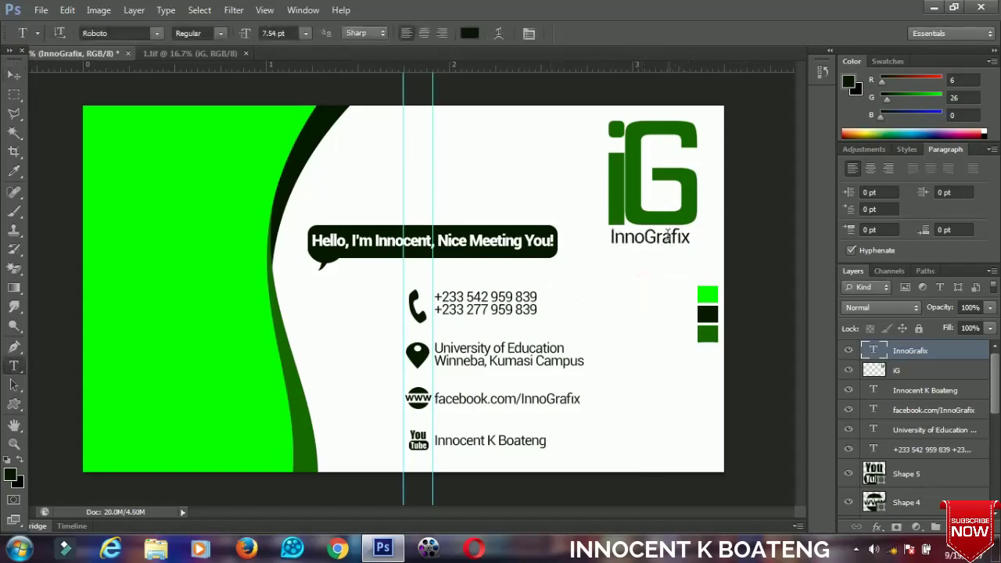
pyautogui.doubleClick(667, 233)
pyautogui.click(469, 33)
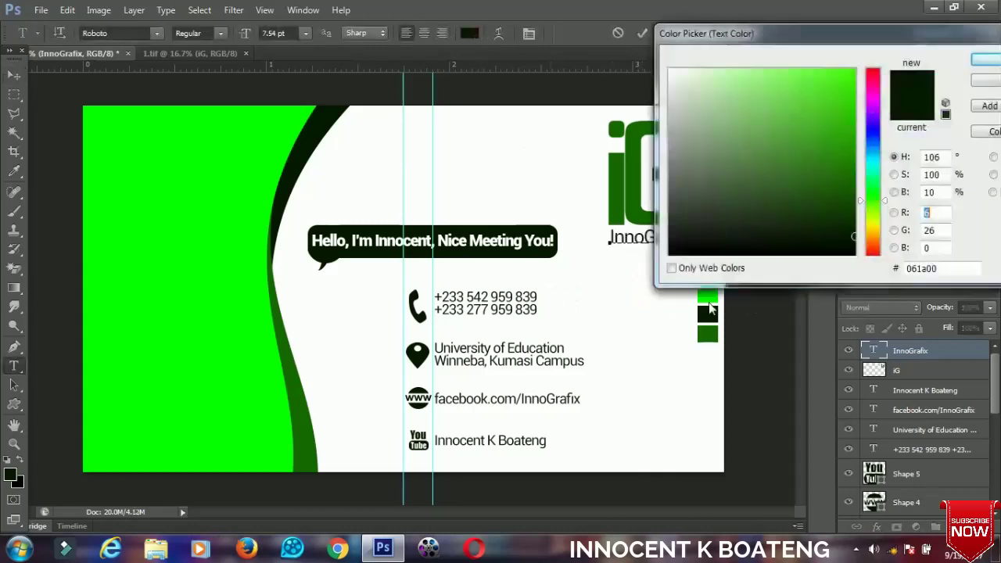
pyautogui.click(985, 61)
pyautogui.hotkey('ctrl', 'Return')
pyautogui.press('v')
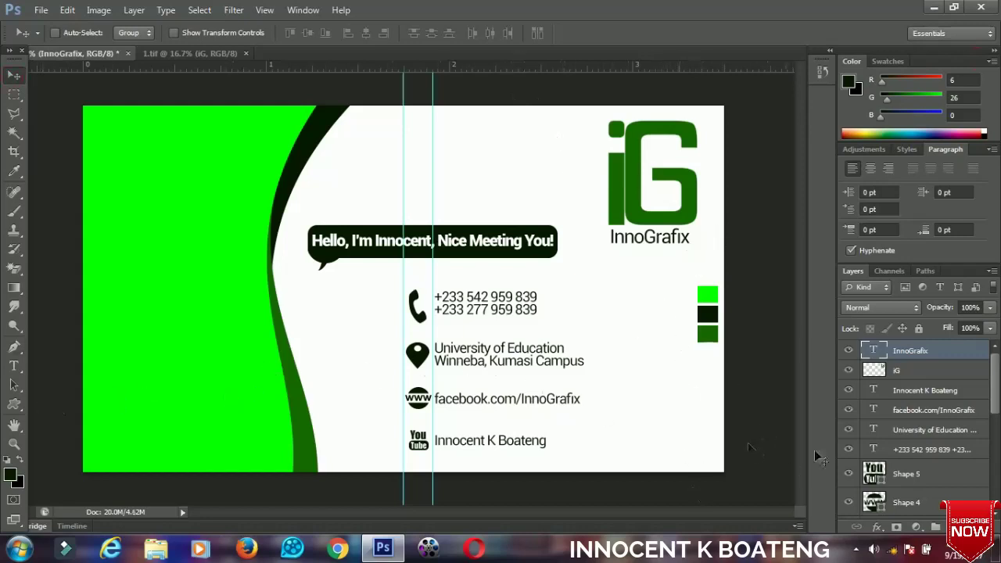
pyautogui.press('p')
pyautogui.click(957, 527)
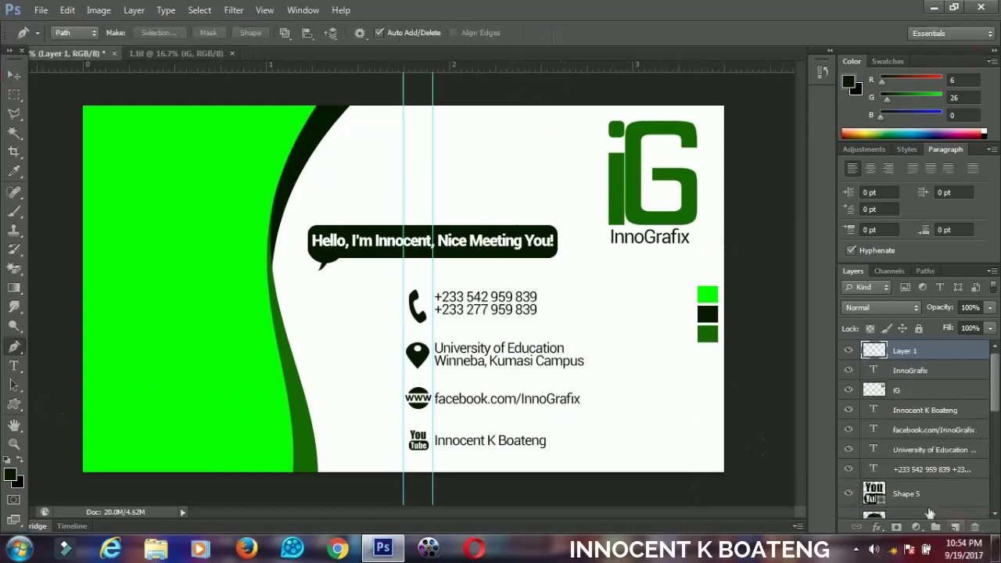
# Draw a triangle path pointing in from the card's right edge and fill it bright green.
pyautogui.click(746, 365)
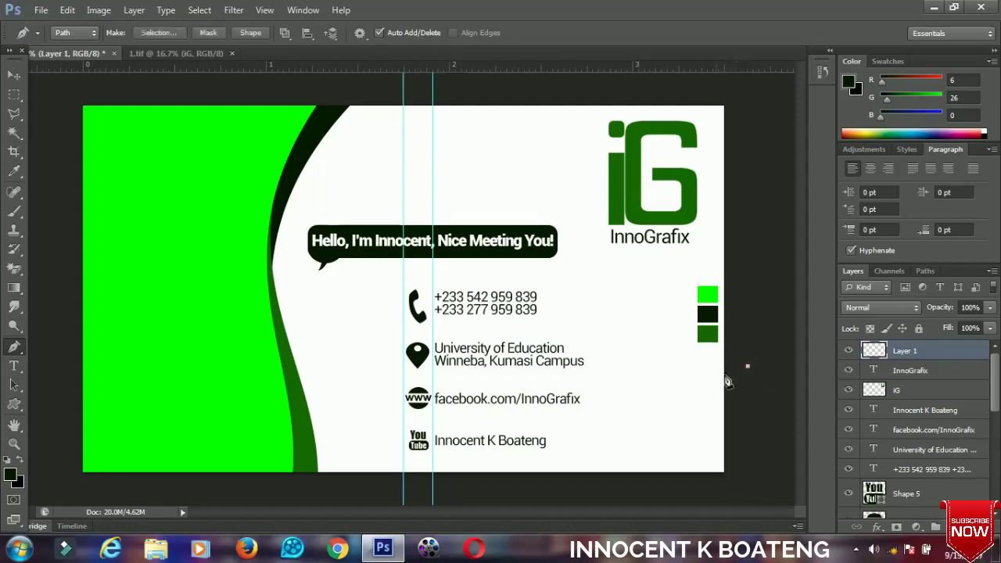
pyautogui.click(660, 399)
pyautogui.click(747, 420)
pyautogui.click(749, 367)
pyautogui.rightClick(700, 397)
pyautogui.click(739, 176)
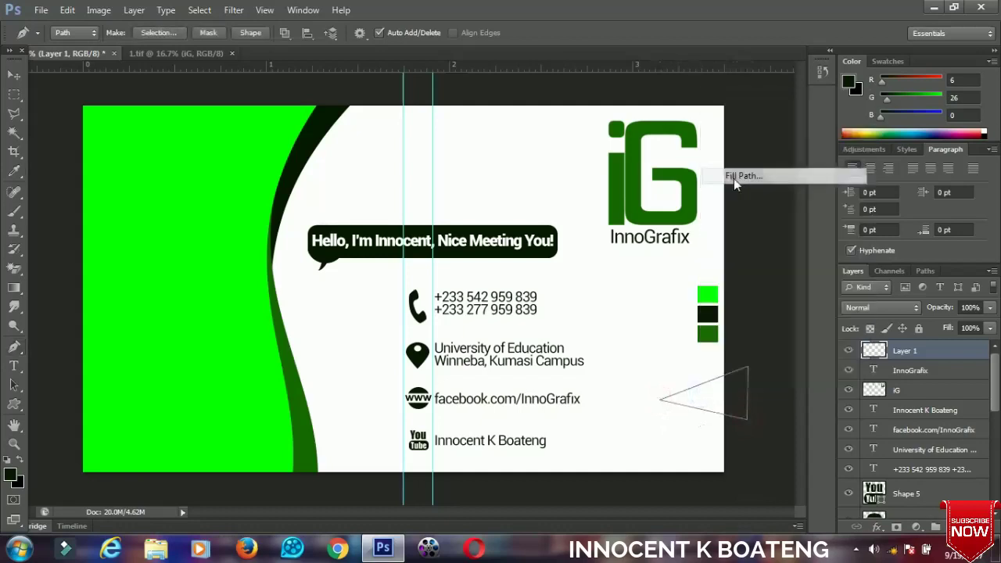
pyautogui.click(479, 148)
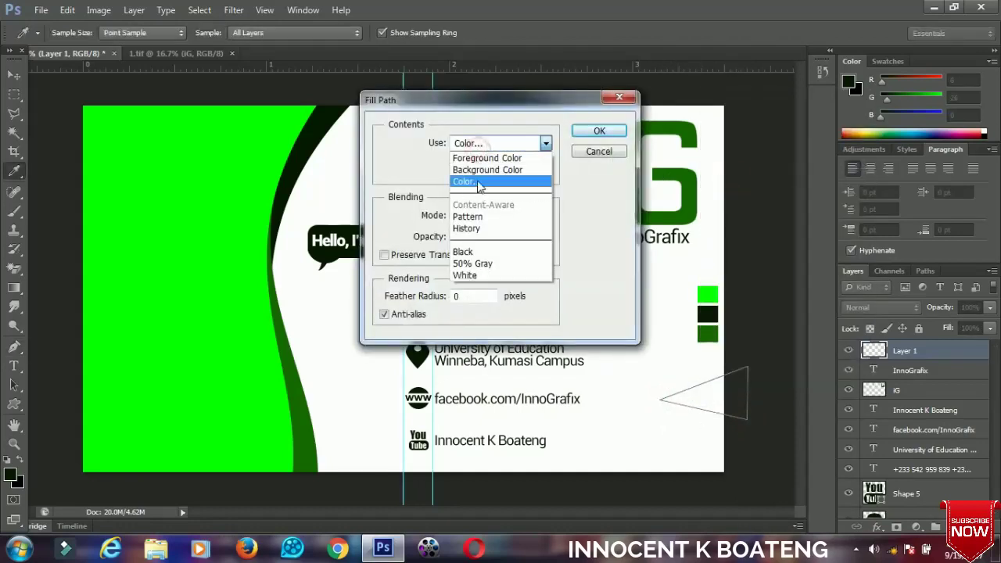
pyautogui.click(477, 180)
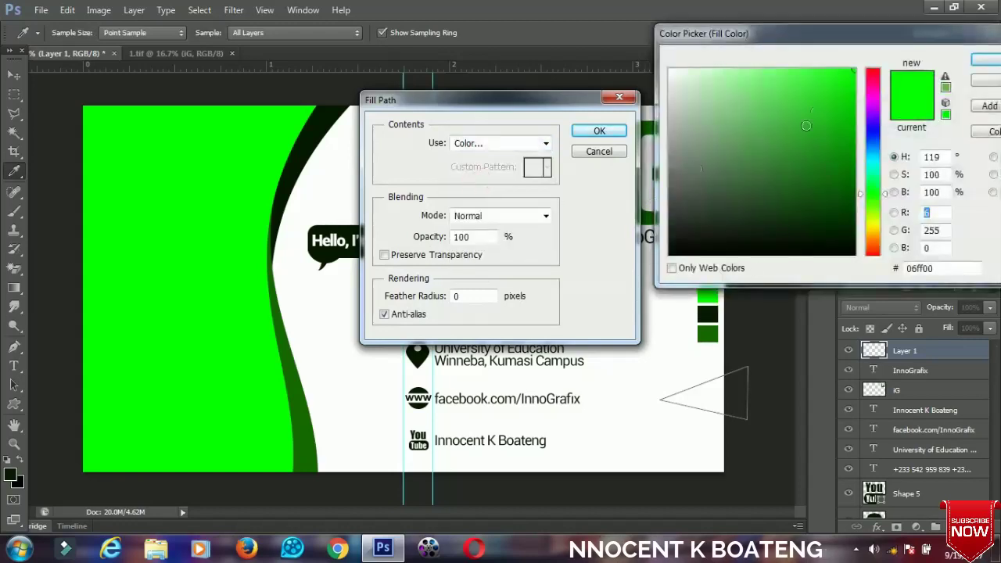
pyautogui.click(985, 60)
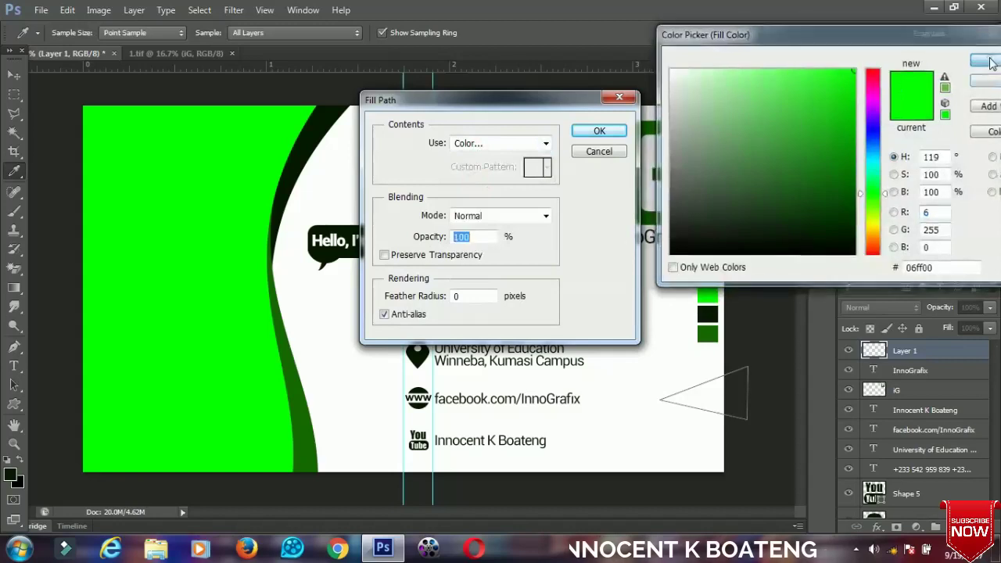
pyautogui.click(599, 133)
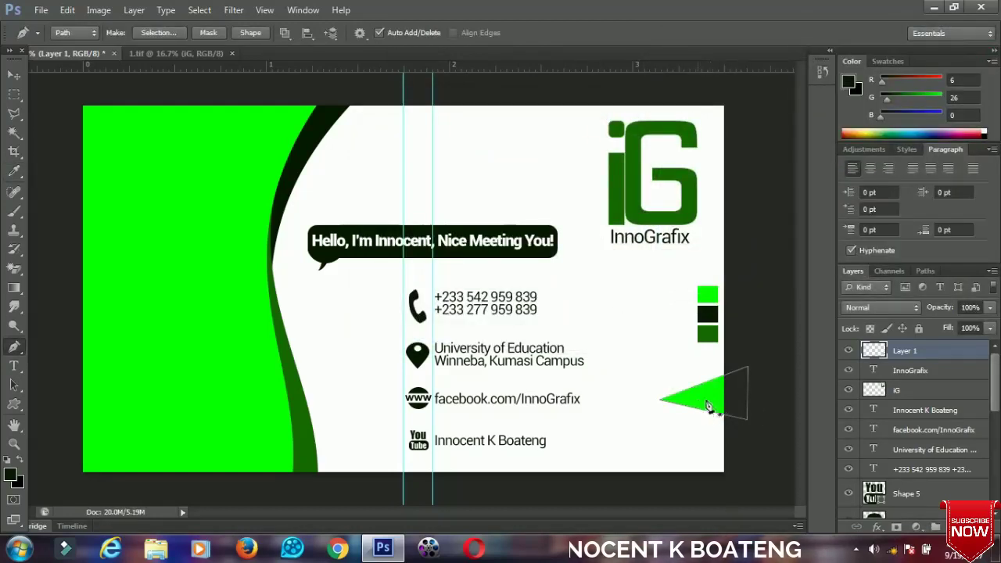
# Delete the path, duplicate the triangle layer, and give Layer 1 a dark green #061a00 Color Overlay.
pyautogui.rightClick(707, 406)
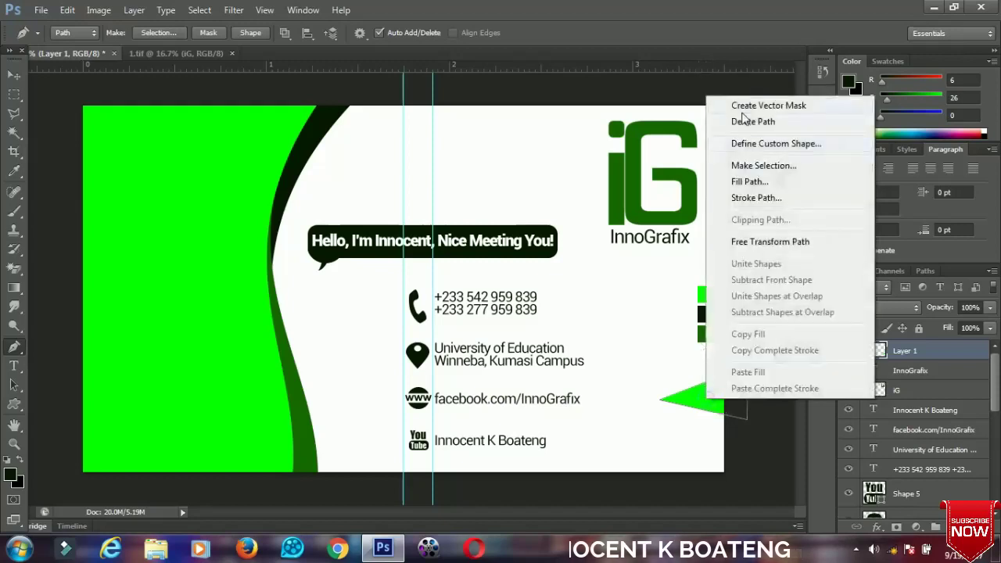
pyautogui.click(747, 122)
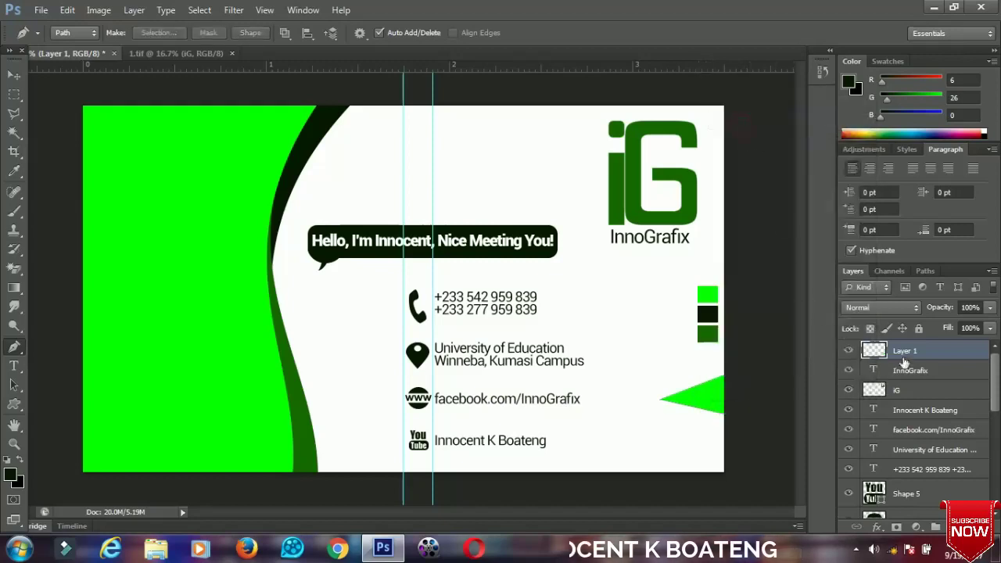
pyautogui.hotkey('ctrl', 'j')
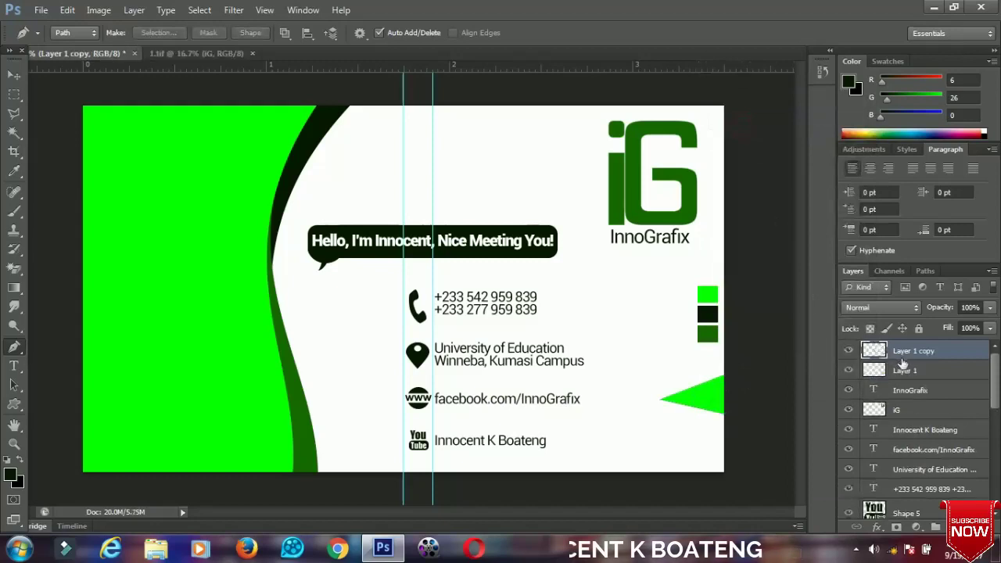
pyautogui.click(905, 371)
pyautogui.rightClick(905, 371)
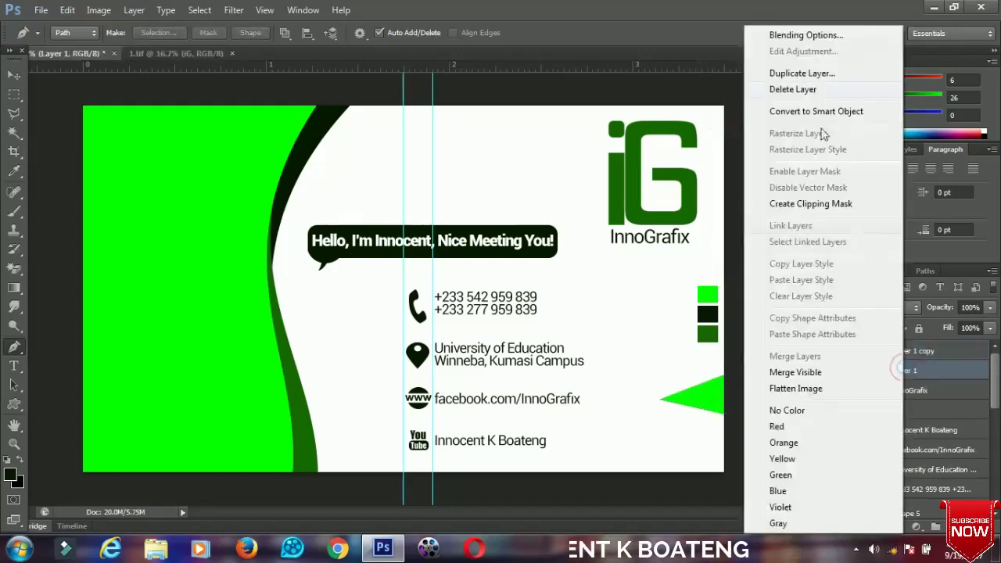
pyautogui.click(805, 35)
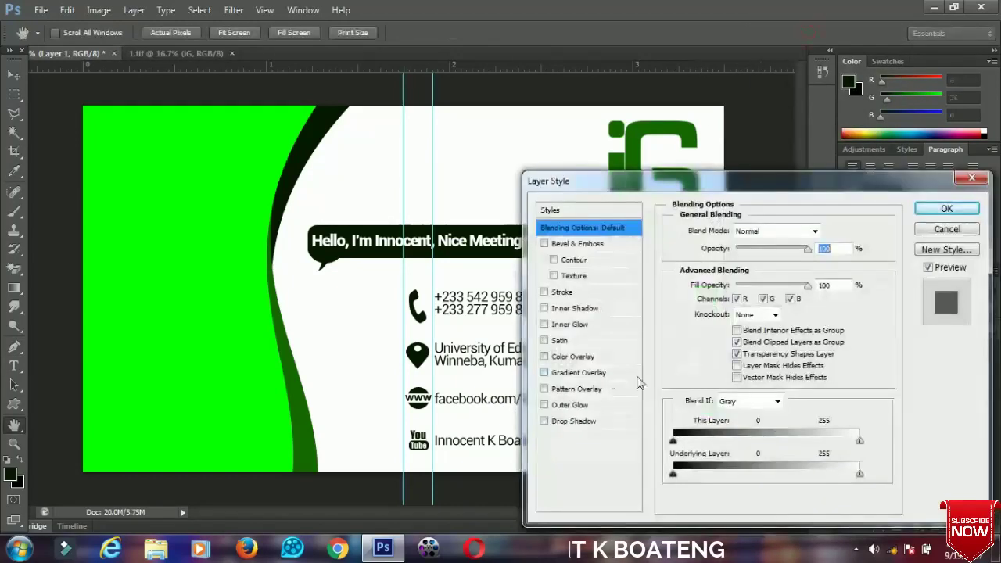
pyautogui.click(566, 358)
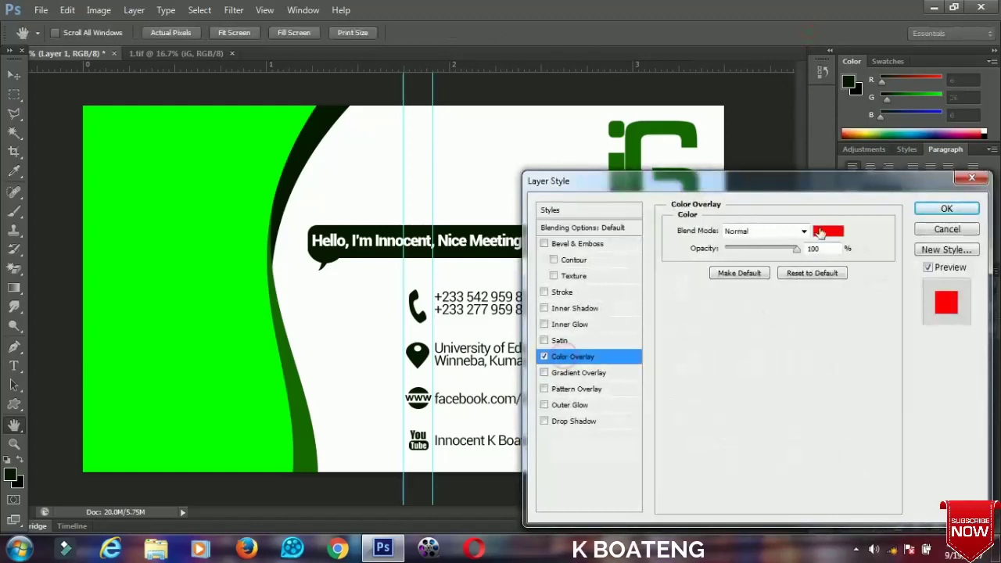
pyautogui.click(819, 232)
pyautogui.click(302, 143)
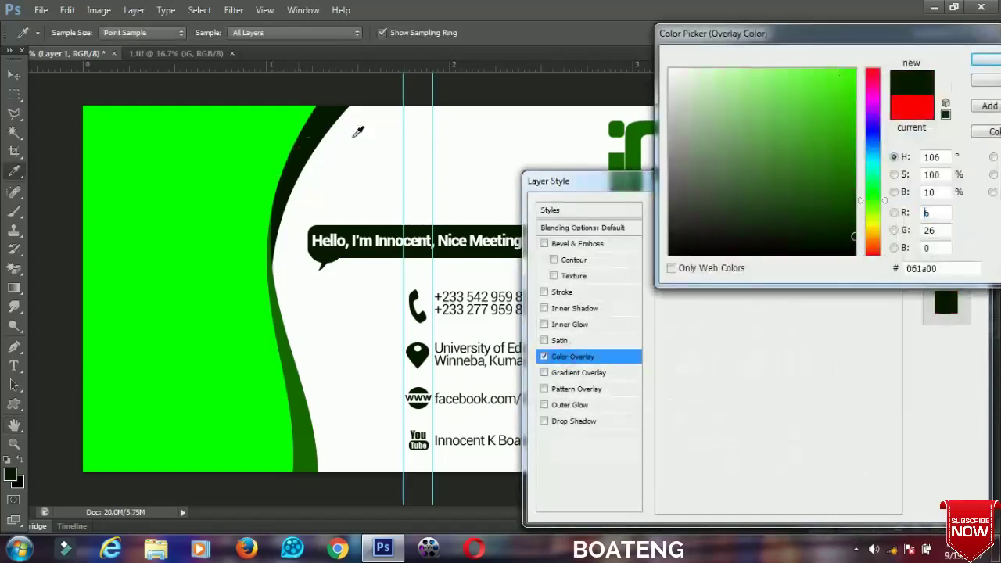
pyautogui.click(979, 65)
pyautogui.click(945, 206)
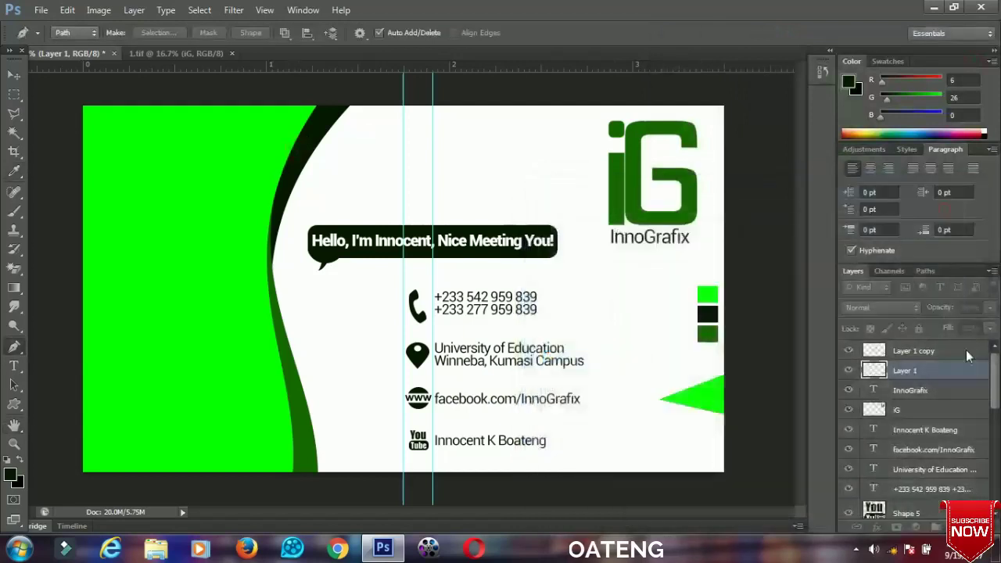
pyautogui.click(984, 369)
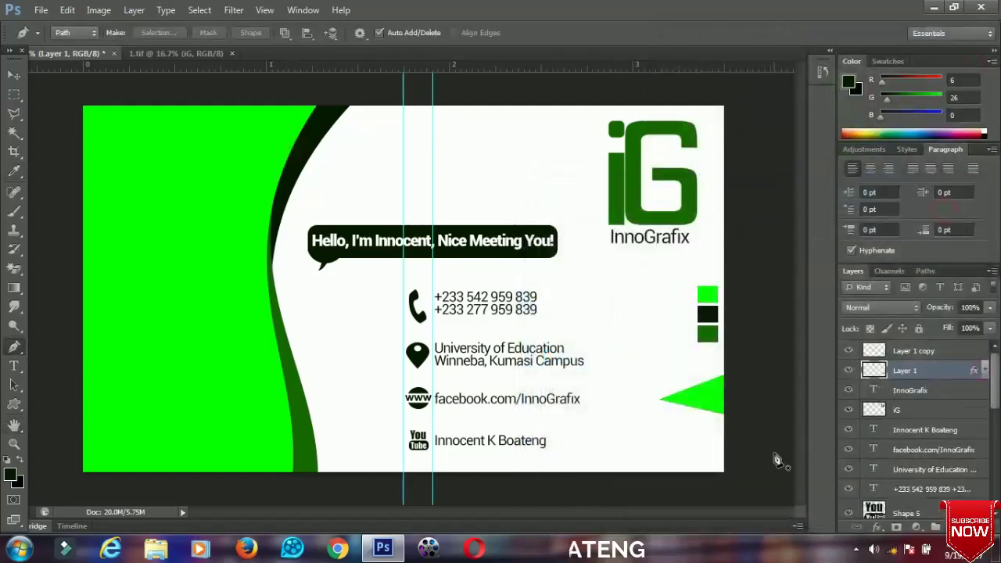